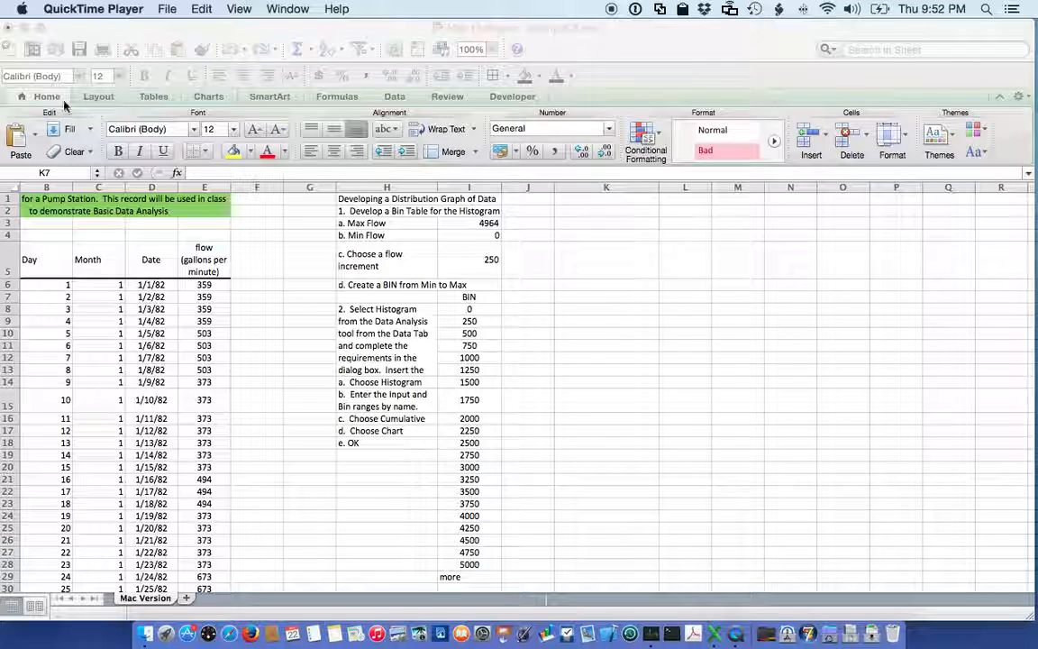
Step: Bring the workbook Mac Histogram example 3.xlsx to the front and show it in full screen
{"action": "left_click", "coordinate": [45, 27]}
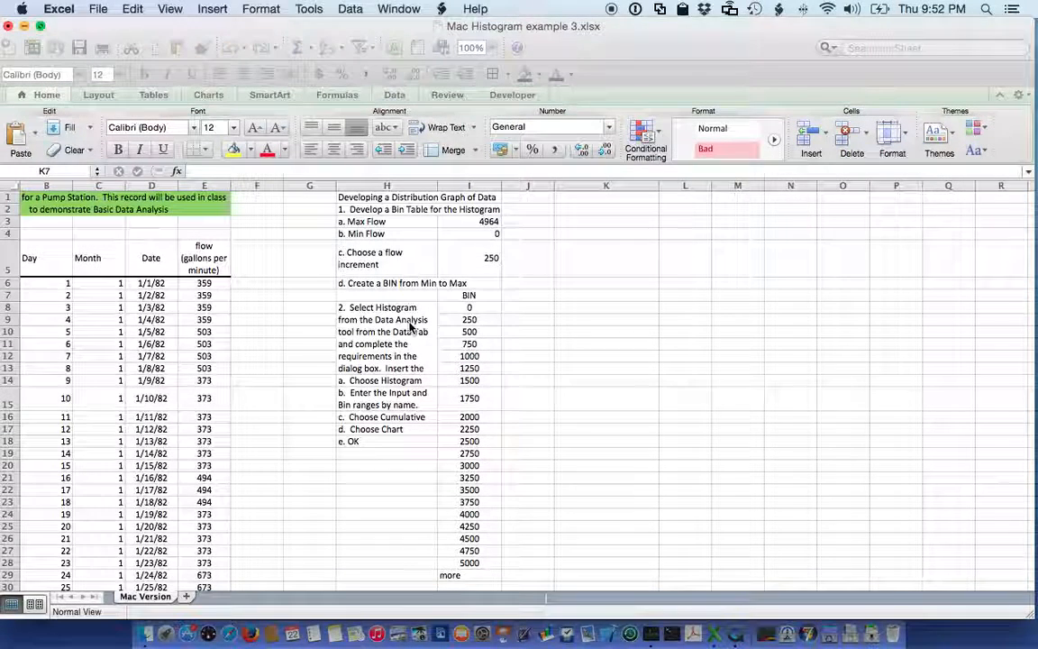
{"action": "key", "text": "ctrl+super+f"}
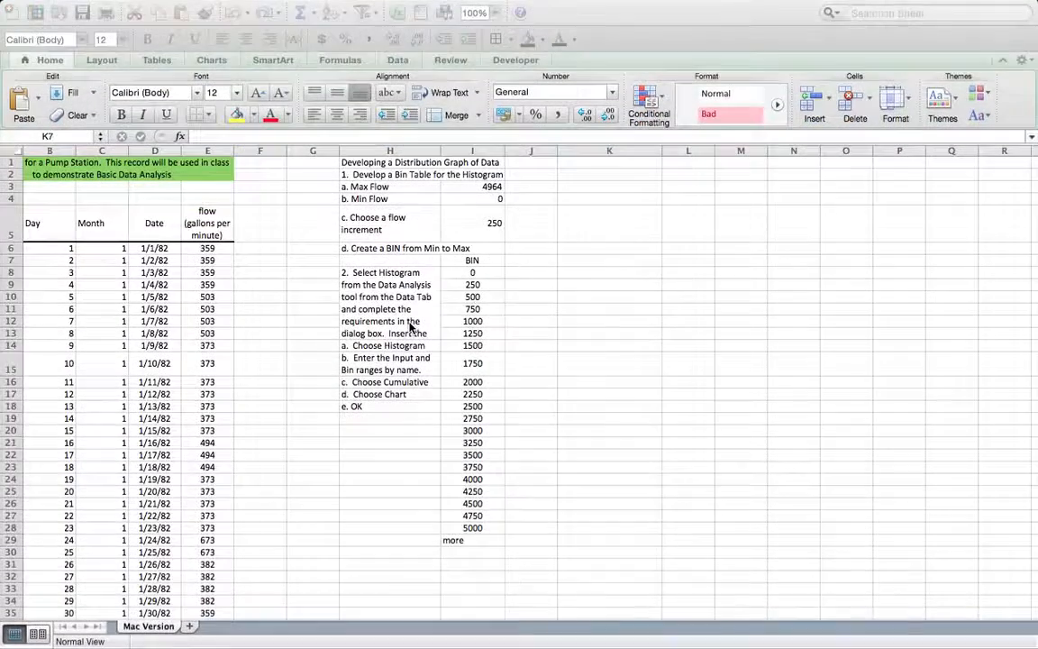
{"action": "left_click", "coordinate": [410, 328]}
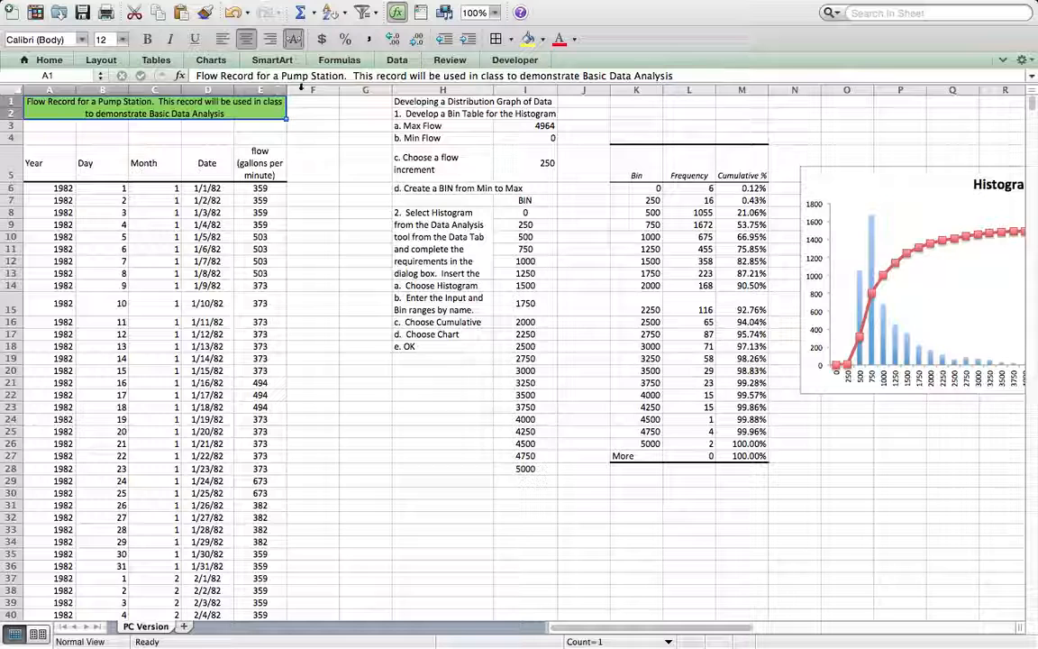
Step: Examine the PC Version sheet's input columns A to I, the output table in K5:M27 and the histogram chart beside it
{"action": "left_click_drag", "start_coordinate": [536, 90], "coordinate": [49, 91]}
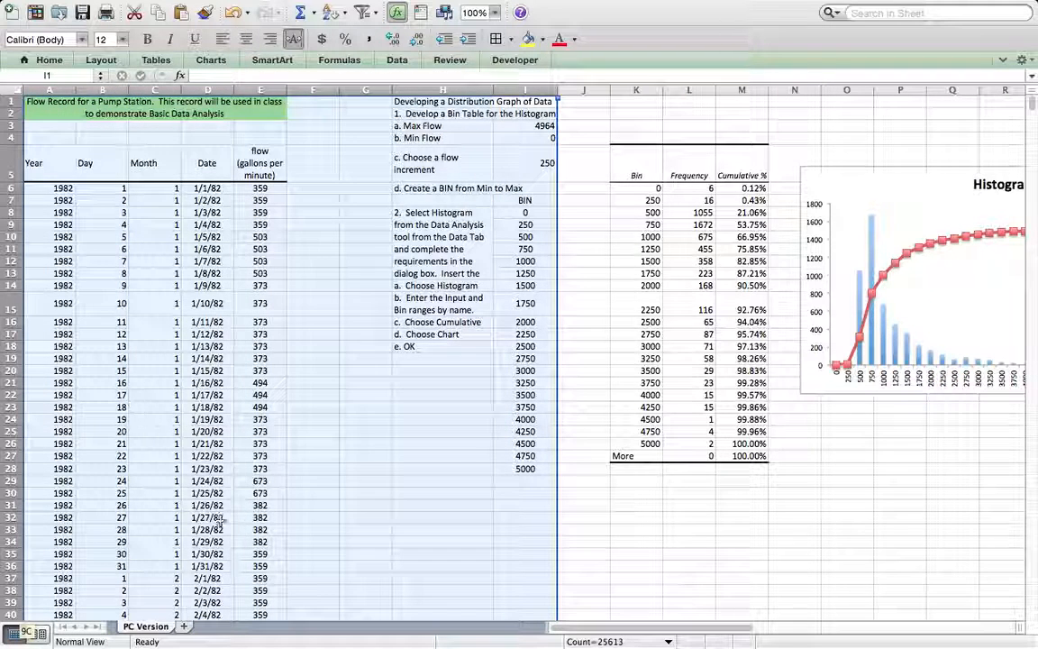
{"action": "left_click", "coordinate": [642, 169]}
{"action": "left_click_drag", "start_coordinate": [644, 177], "coordinate": [739, 456]}
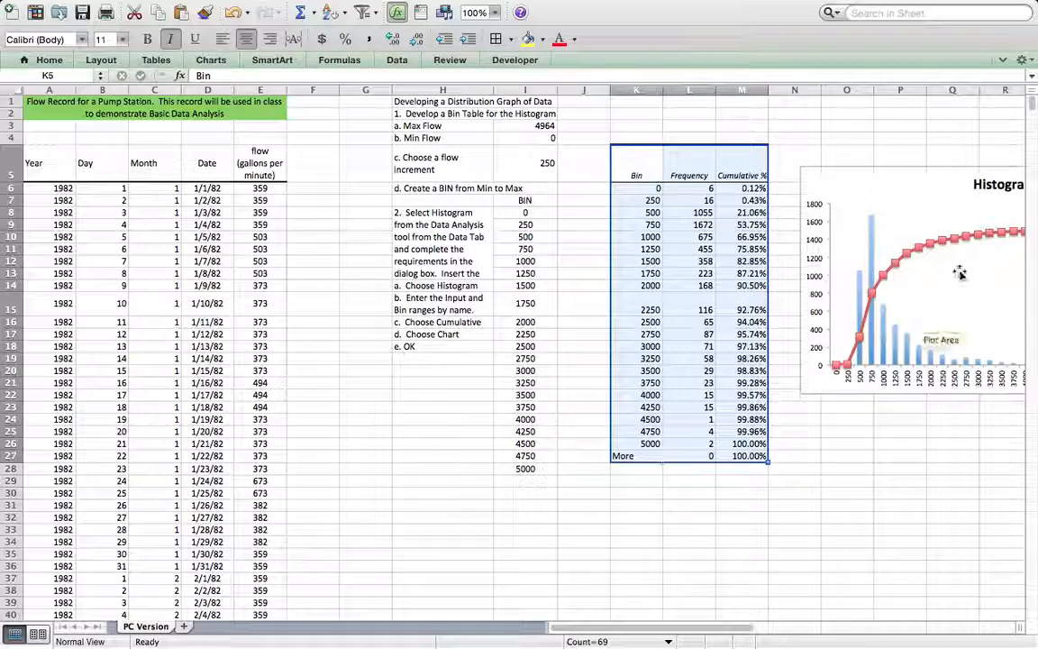
{"action": "scroll", "coordinate": [901, 232], "scroll_direction": "right", "scroll_amount": 4}
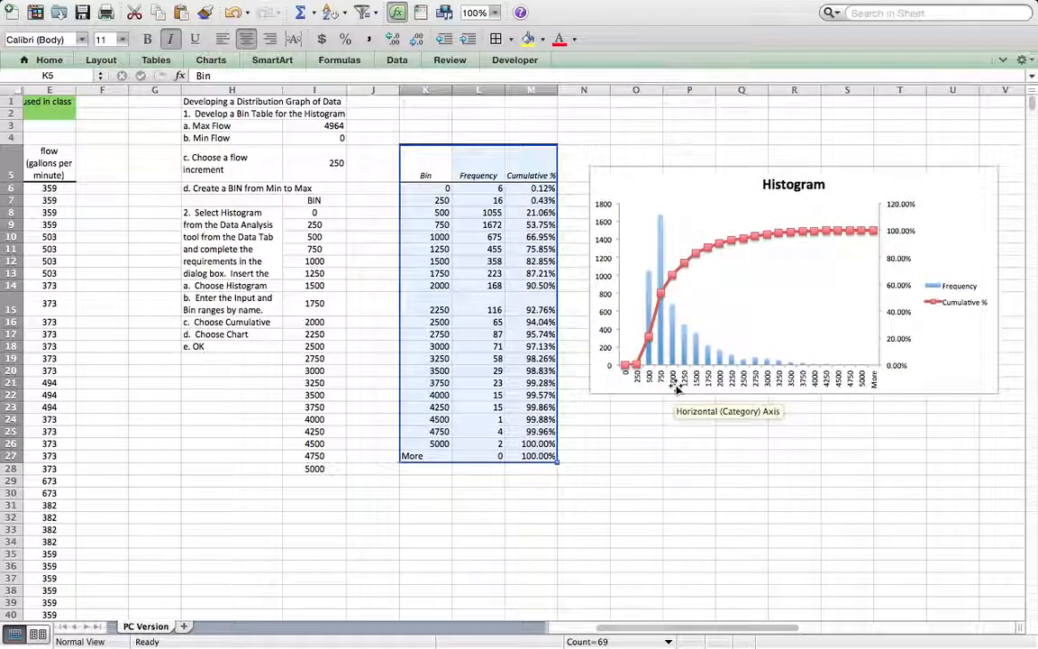
{"action": "scroll", "coordinate": [845, 385], "scroll_direction": "left", "scroll_amount": 4}
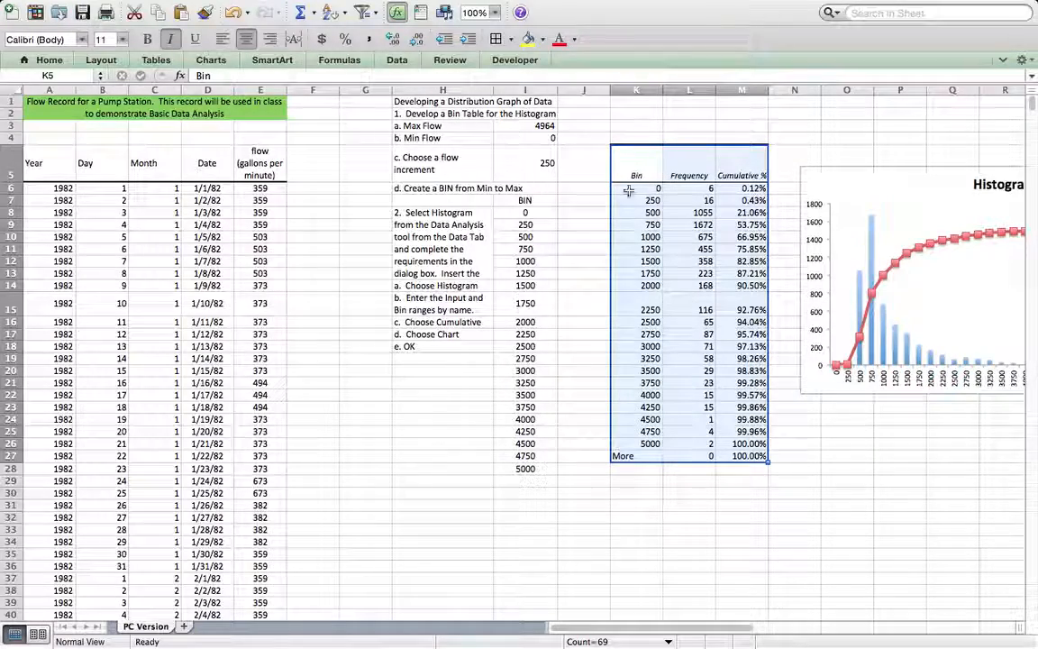
Step: Return to the Mac Version sheet and collapse the ribbon to show more rows
{"action": "left_click", "coordinate": [344, 417]}
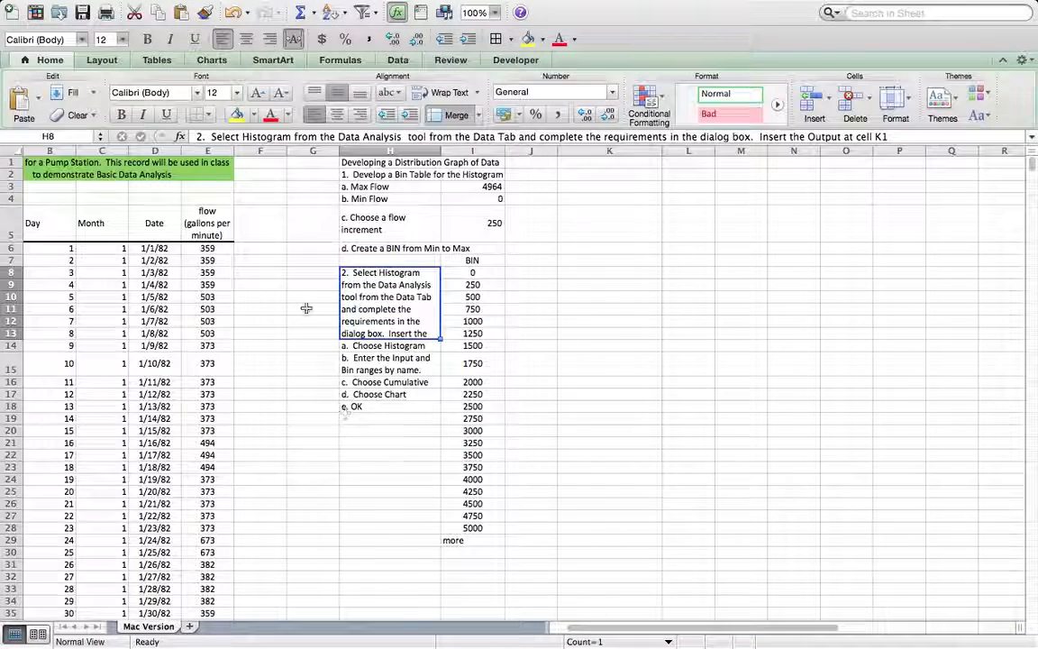
{"action": "scroll", "coordinate": [306, 308], "scroll_direction": "left", "scroll_amount": 1}
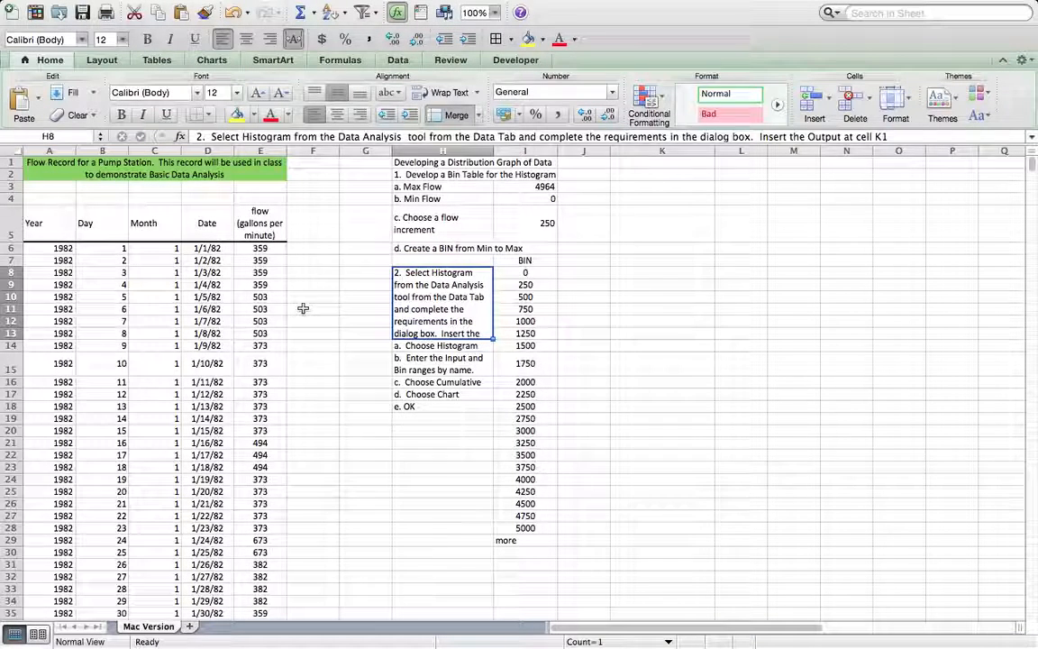
{"action": "left_click", "coordinate": [353, 273]}
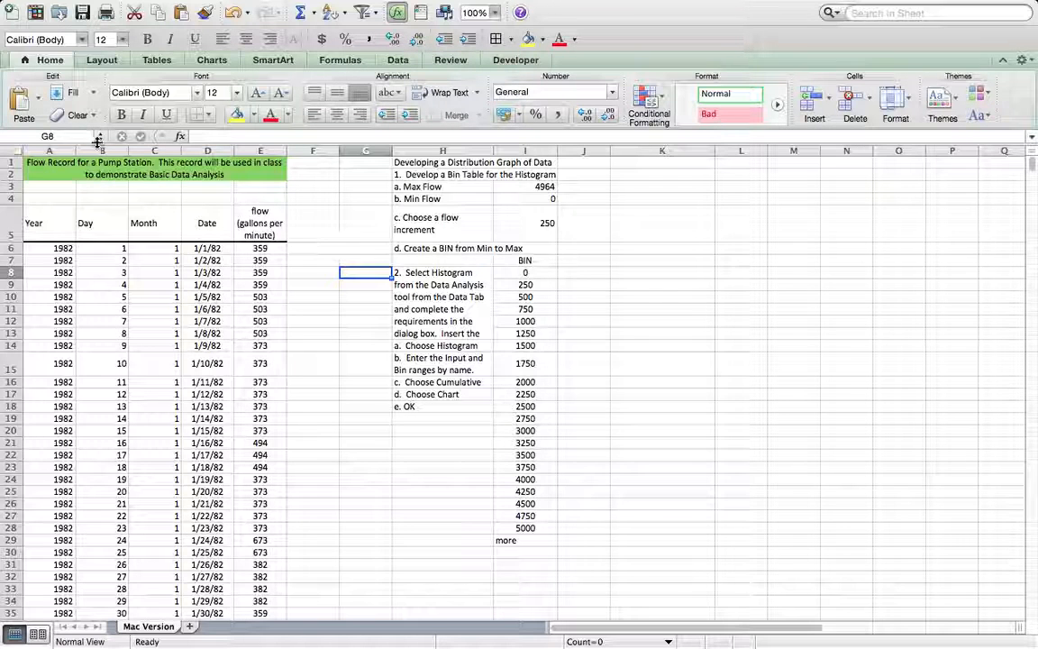
{"action": "left_click", "coordinate": [1003, 61]}
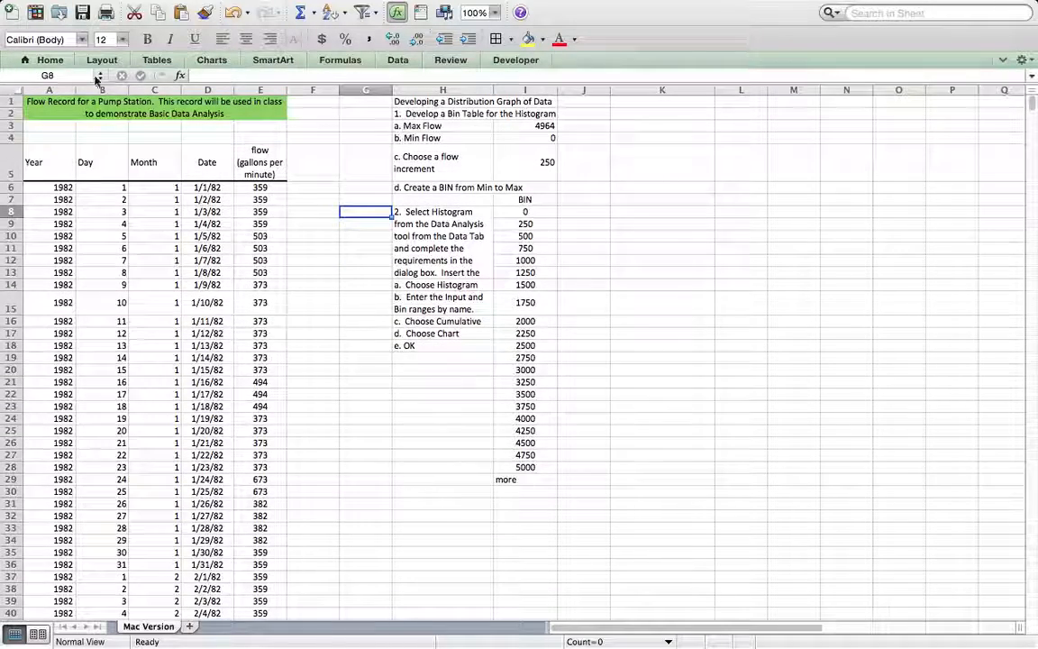
Step: Select the named range flow and review the flow data it covers in column E
{"action": "left_click", "coordinate": [27, 91]}
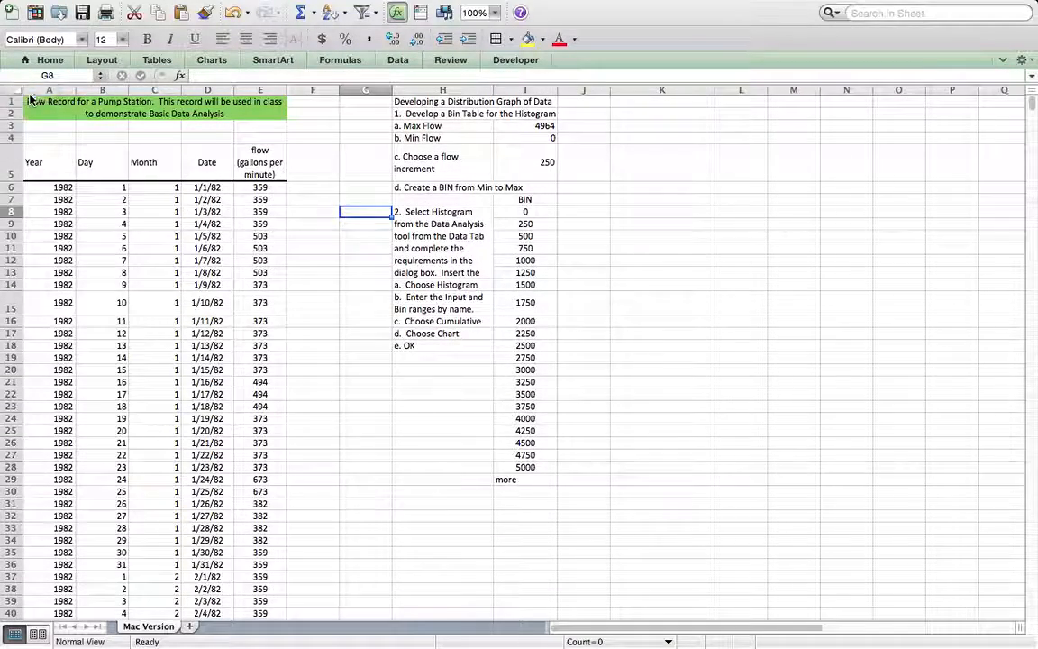
{"action": "scroll", "coordinate": [276, 350], "scroll_direction": "up", "scroll_amount": 3}
{"action": "scroll", "coordinate": [275, 350], "scroll_direction": "down", "scroll_amount": 10}
{"action": "scroll", "coordinate": [276, 350], "scroll_direction": "down", "scroll_amount": 5}
{"action": "scroll", "coordinate": [276, 349], "scroll_direction": "up", "scroll_amount": 15}
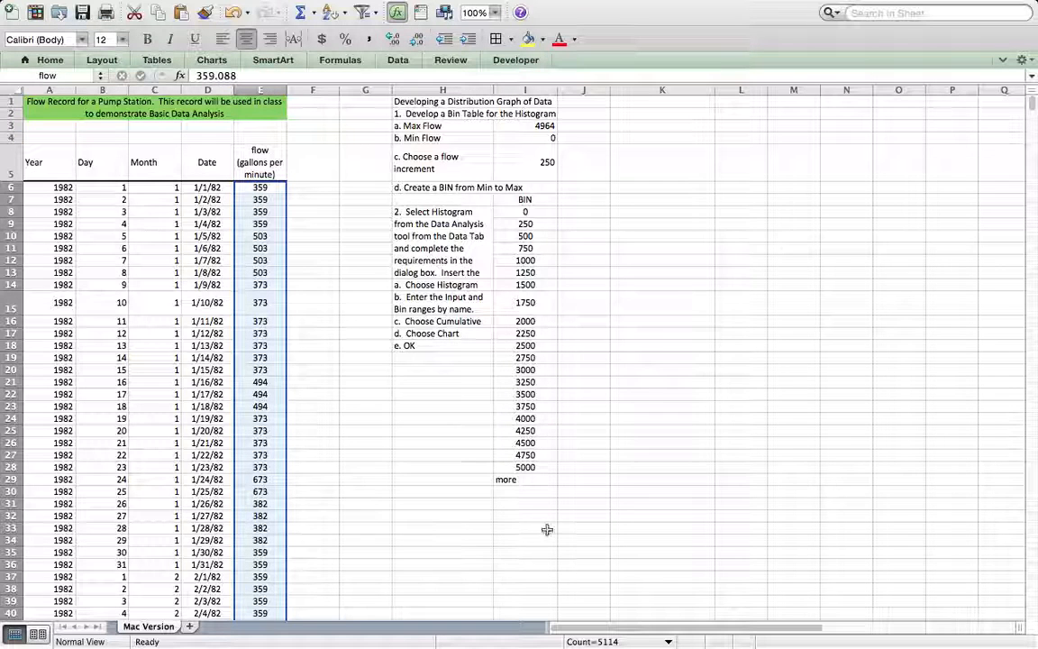
Step: Enter the column headings Frequency in J7 and Cumulative % in K7, beside the BIN heading
{"action": "left_click", "coordinate": [585, 198]}
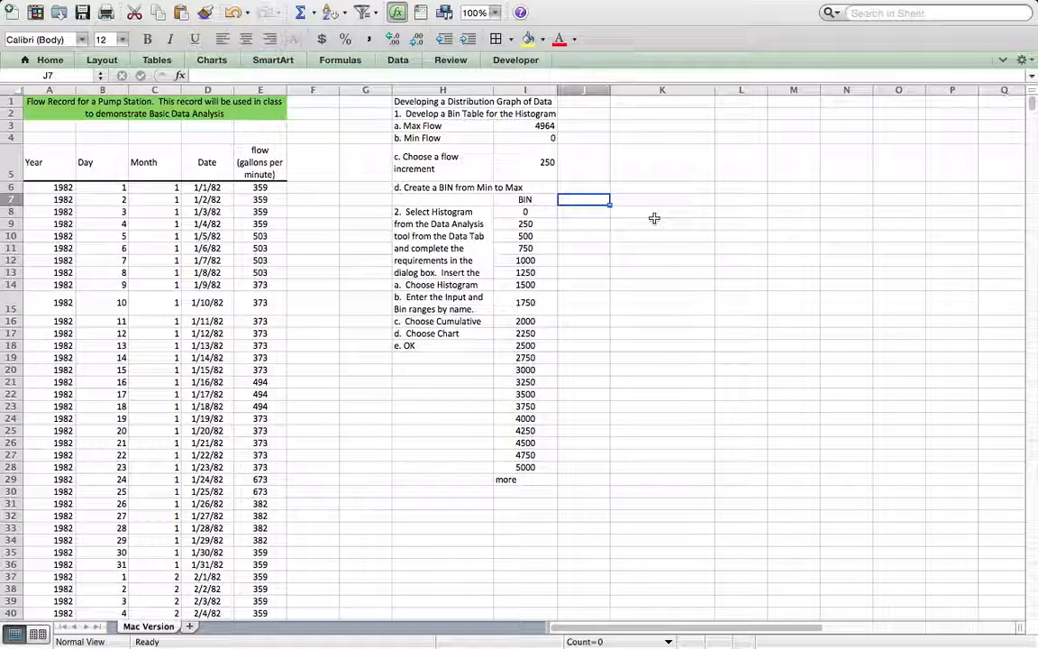
{"action": "type", "text": "Fr"}
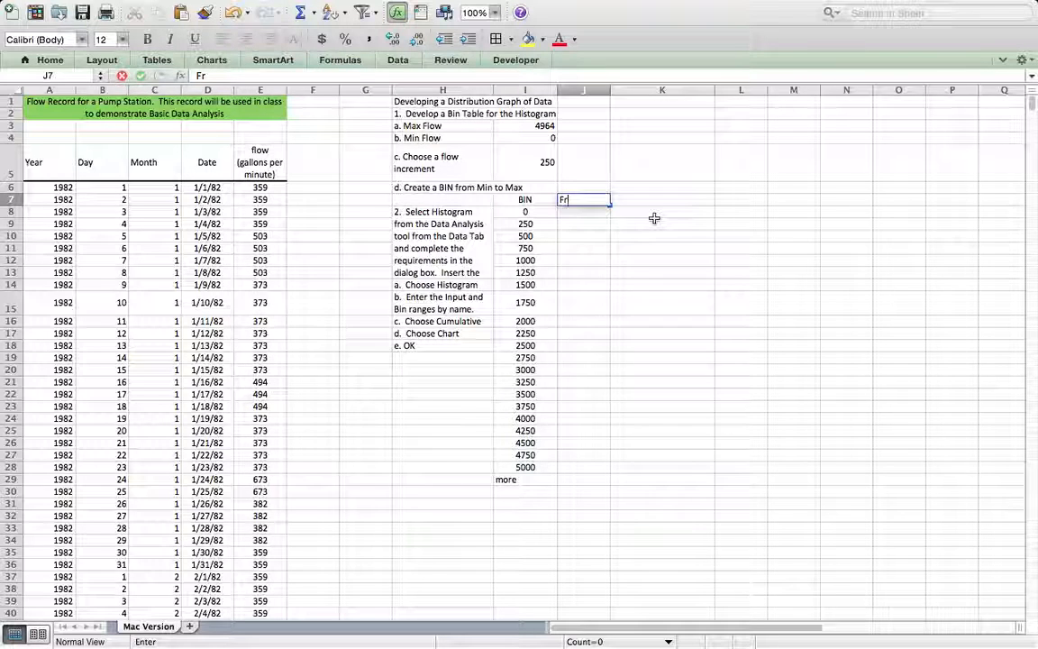
{"action": "type", "text": "equency"}
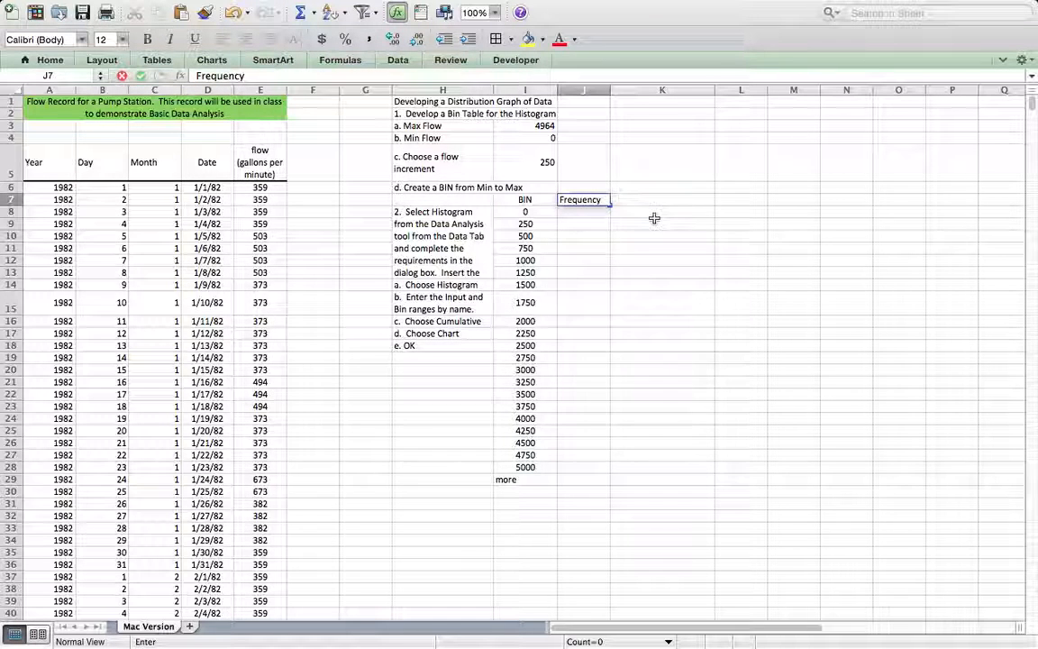
{"action": "key", "text": "Tab"}
{"action": "type", "text": "Cumulativer"}
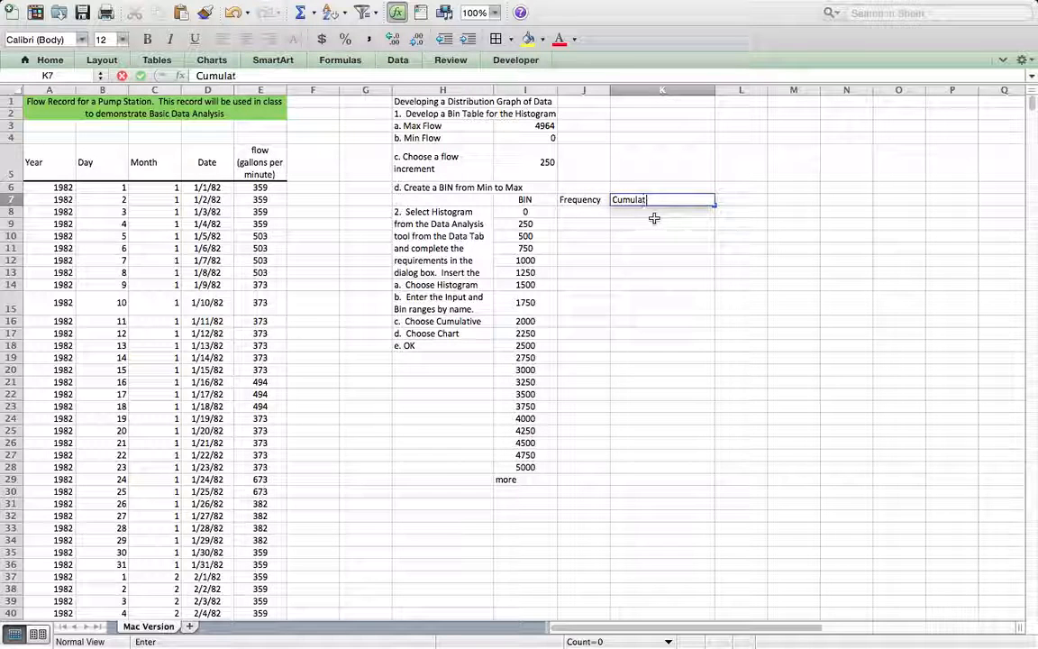
{"action": "key", "text": "BackSpace"}
{"action": "key", "text": "BackSpace"}
{"action": "key", "text": "BackSpace"}
{"action": "key", "text": "BackSpace"}
{"action": "type", "text": "ive"}
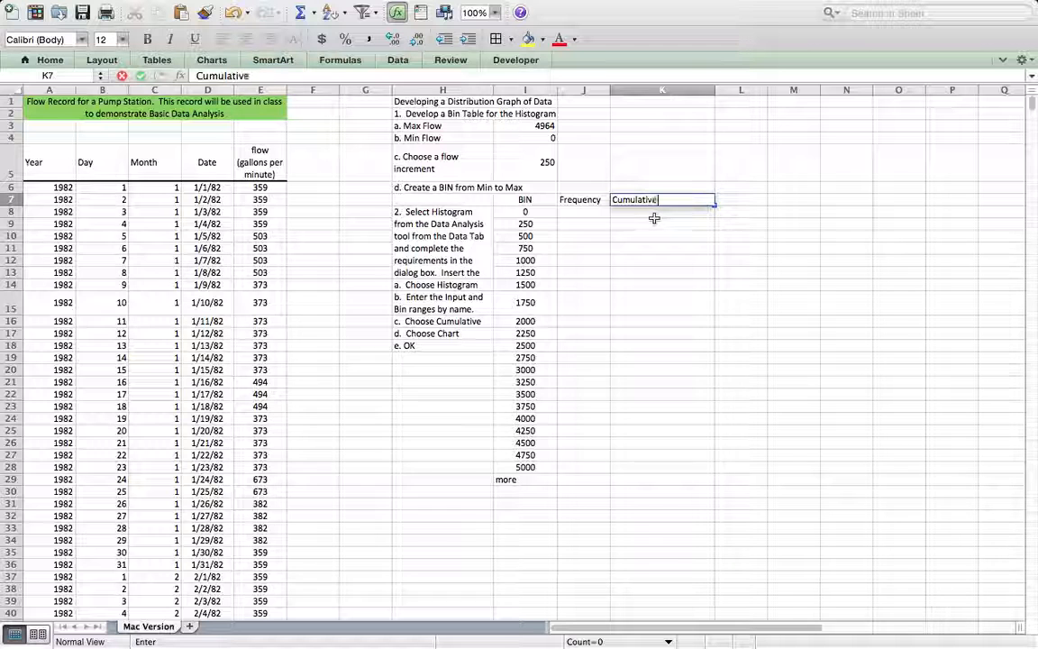
{"action": "type", "text": " %"}
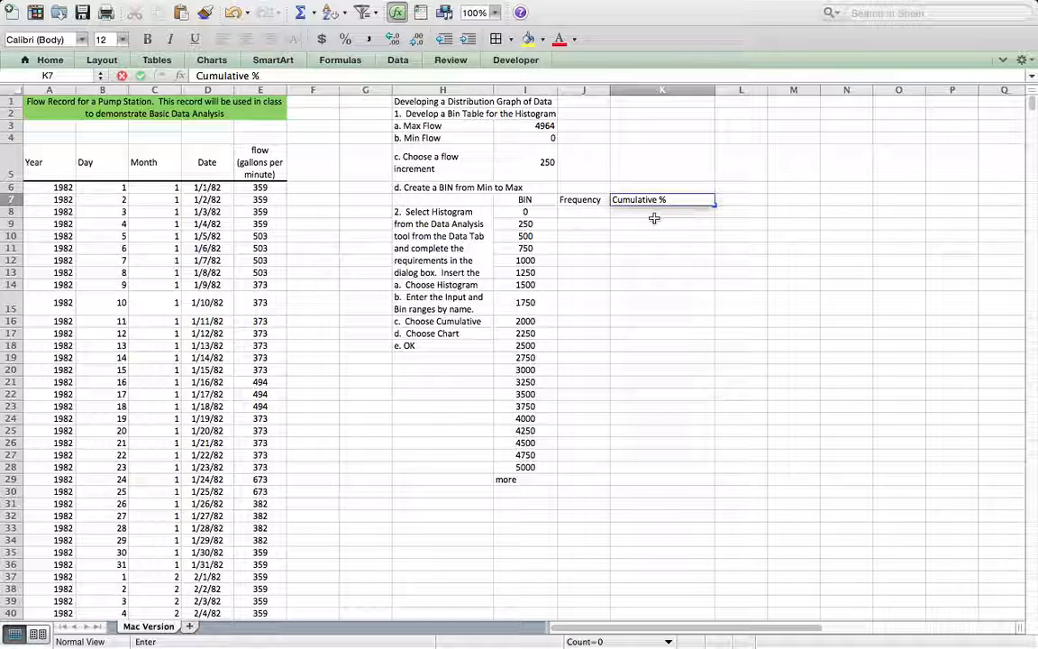
{"action": "key", "text": "Return"}
Step: Select the frequency cells J8:J29 and start a FREQUENCY formula for the whole range
{"action": "left_click", "coordinate": [602, 212]}
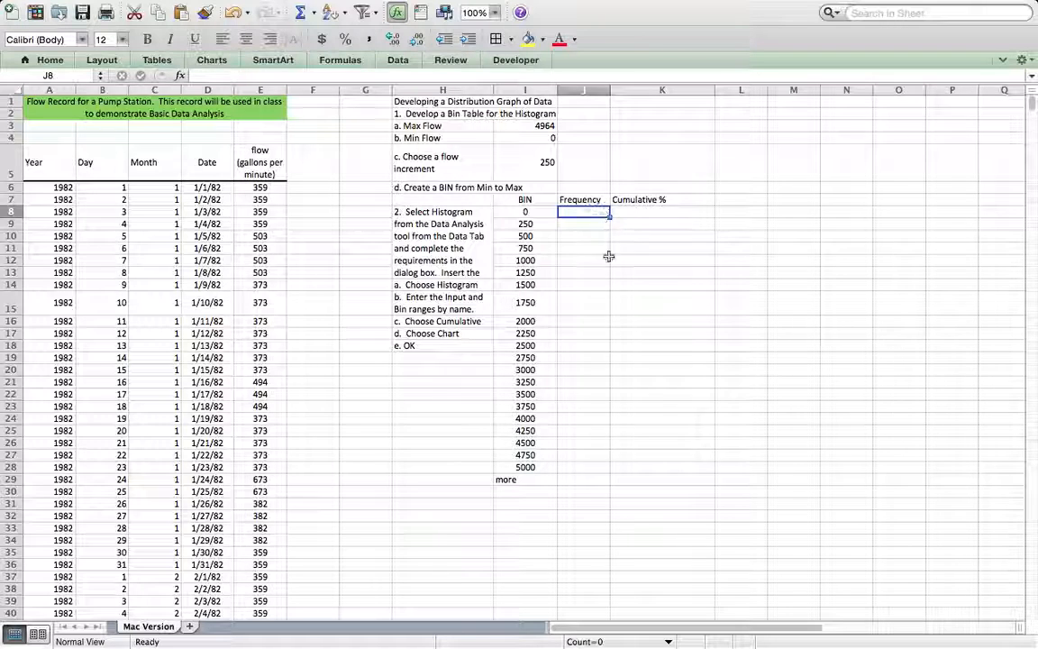
{"action": "left_click", "coordinate": [585, 478]}
{"action": "left_click_drag", "start_coordinate": [570, 213], "coordinate": [570, 475]}
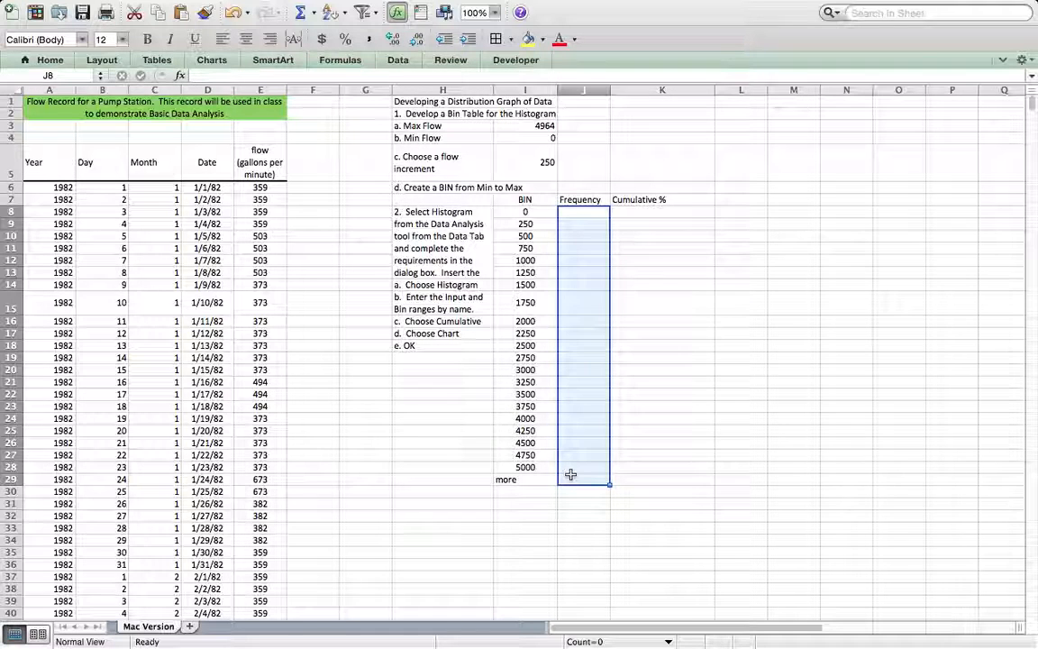
{"action": "type", "text": "=frequency"}
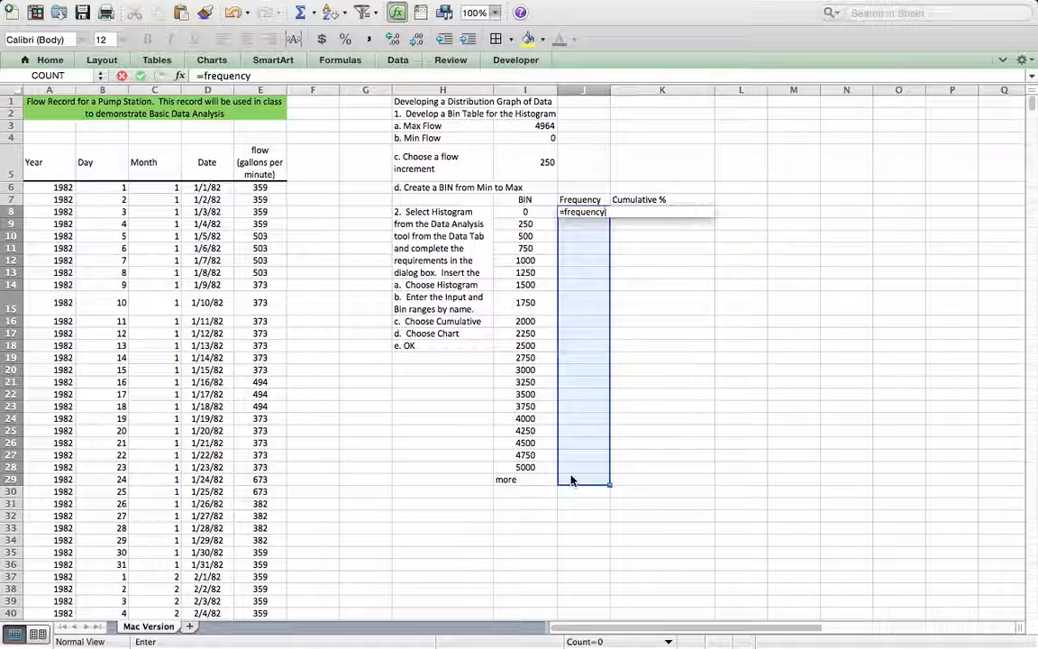
{"action": "type", "text": "("}
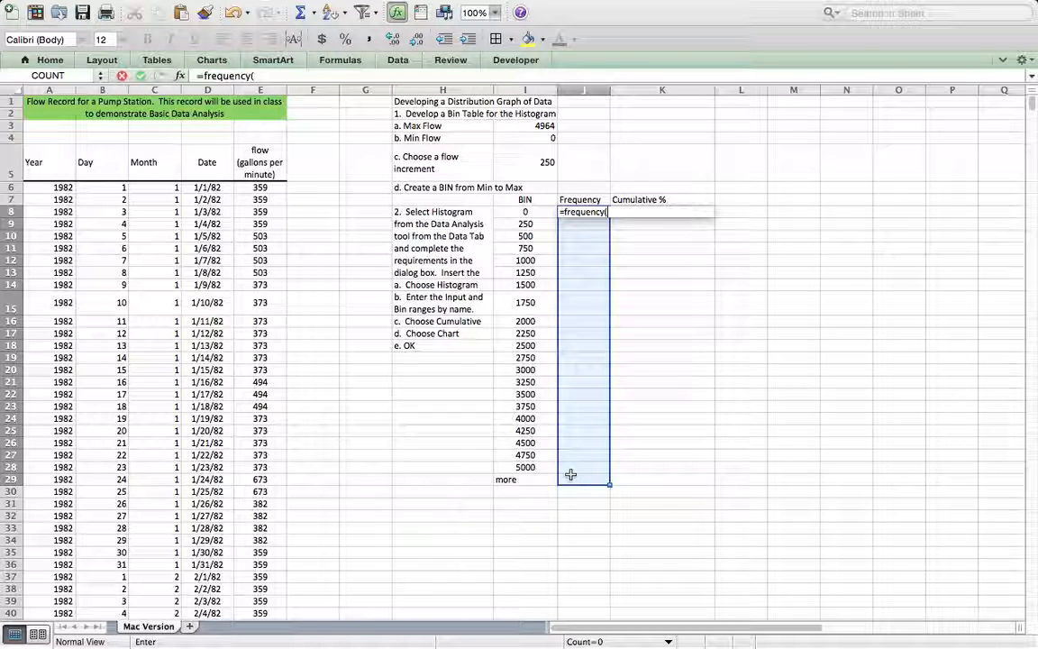
{"action": "key", "text": "BackSpace"}
{"action": "key", "text": "BackSpace"}
{"action": "key", "text": "BackSpace"}
{"action": "key", "text": "BackSpace"}
{"action": "key", "text": "BackSpace"}
{"action": "key", "text": "BackSpace"}
{"action": "key", "text": "BackSpace"}
{"action": "key", "text": "BackSpace"}
{"action": "key", "text": "BackSpace"}
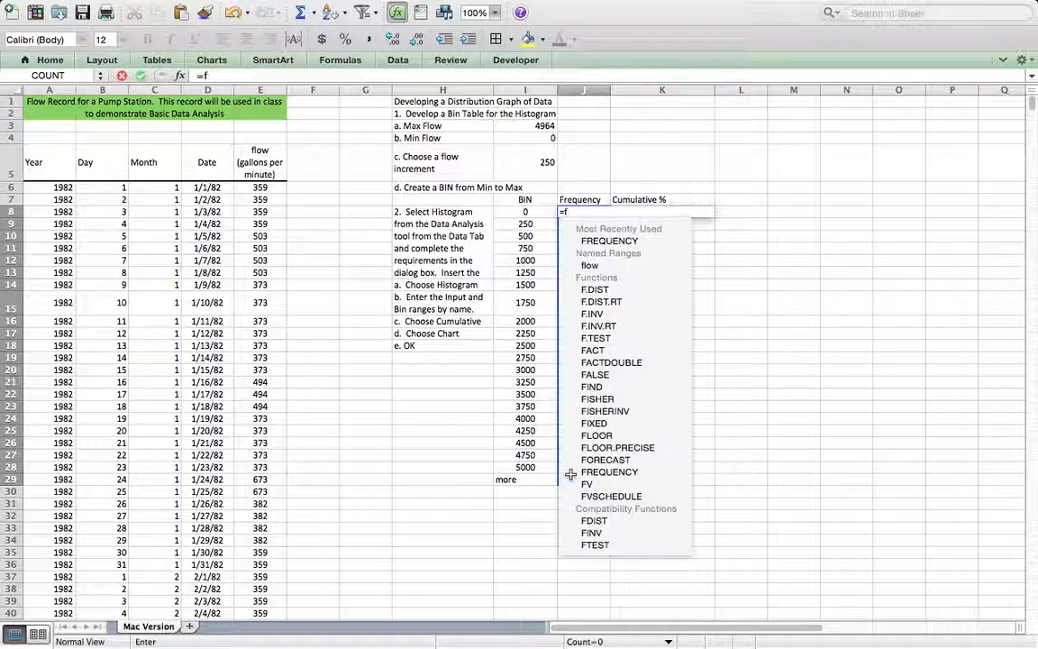
{"action": "left_click", "coordinate": [600, 240]}
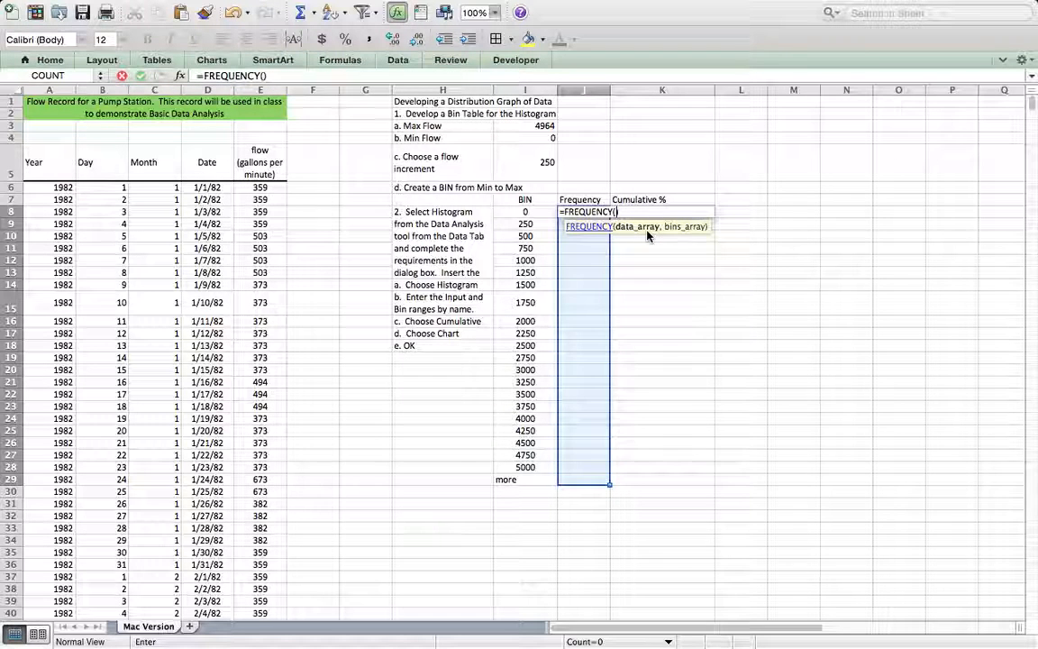
Step: Complete the FREQUENCY formula with flow as the data array and I8:I29 as the bins, entering it as an array formula
{"action": "type", "text": "flow"}
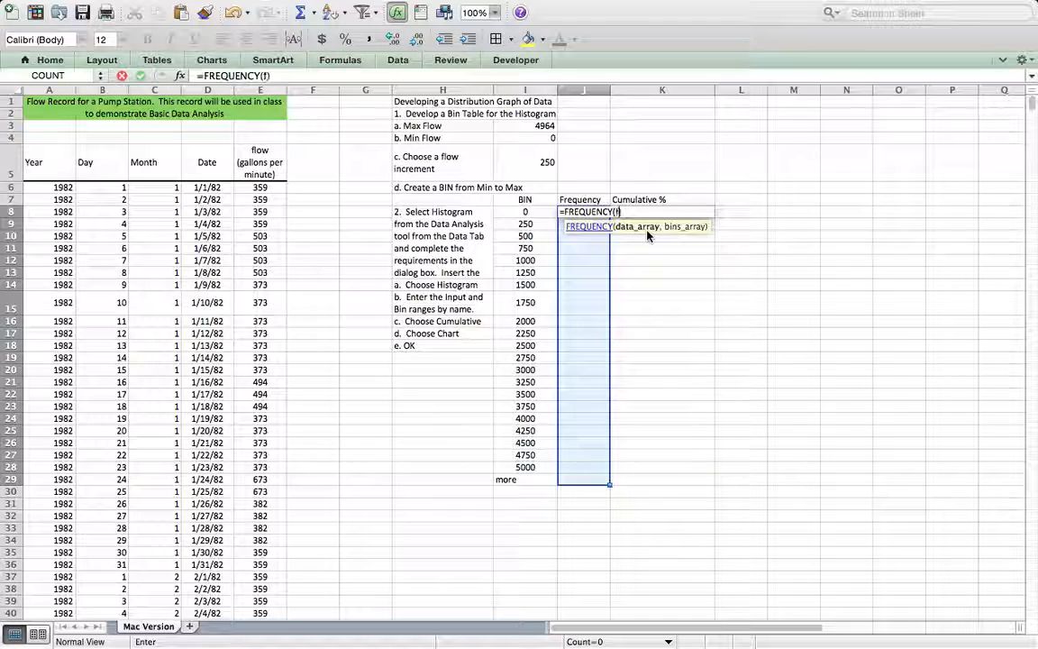
{"action": "type", "text": ","}
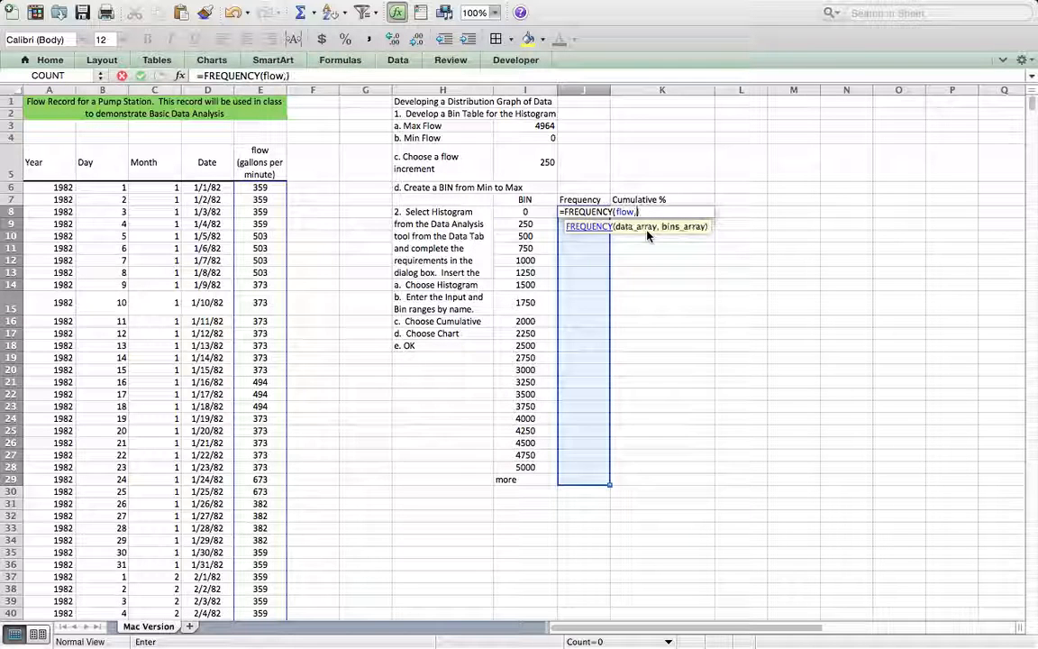
{"action": "left_click_drag", "start_coordinate": [522, 211], "coordinate": [534, 480]}
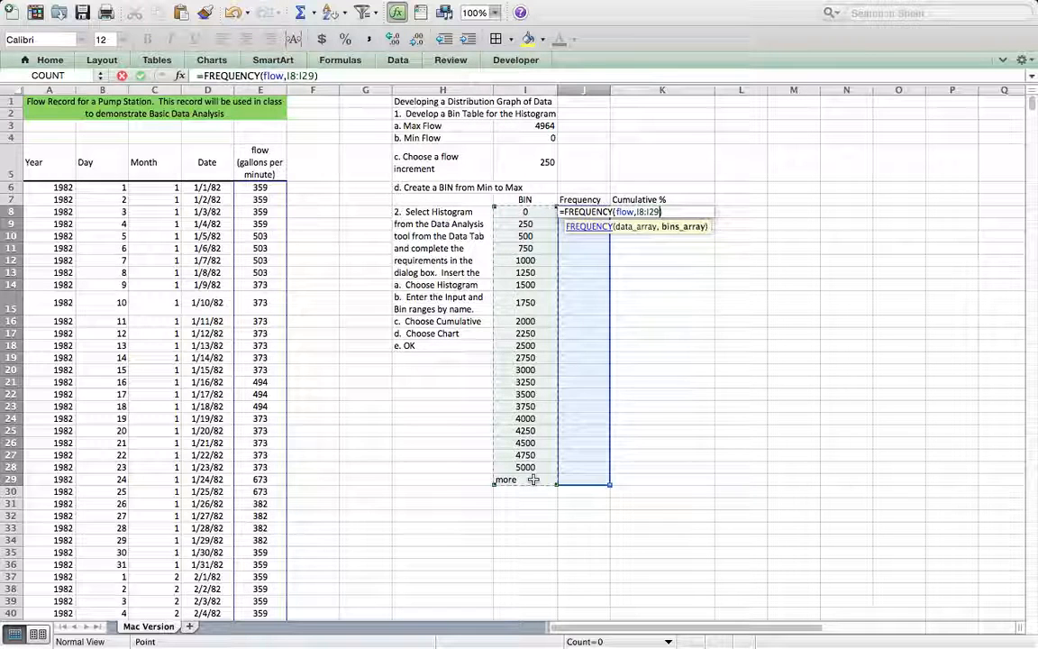
{"action": "key", "text": "ctrl+shift+Return"}
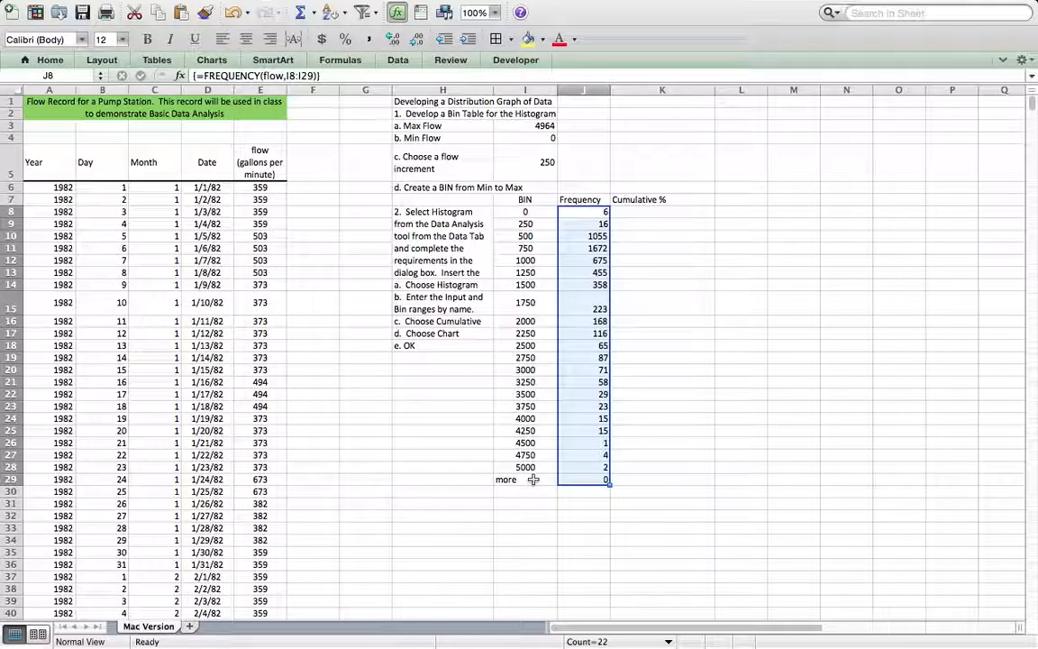
Step: Enter the formula =J8/COUNT(flow) in K8 as the first cumulative percentage
{"action": "scroll", "coordinate": [558, 252], "scroll_direction": "down", "scroll_amount": 3}
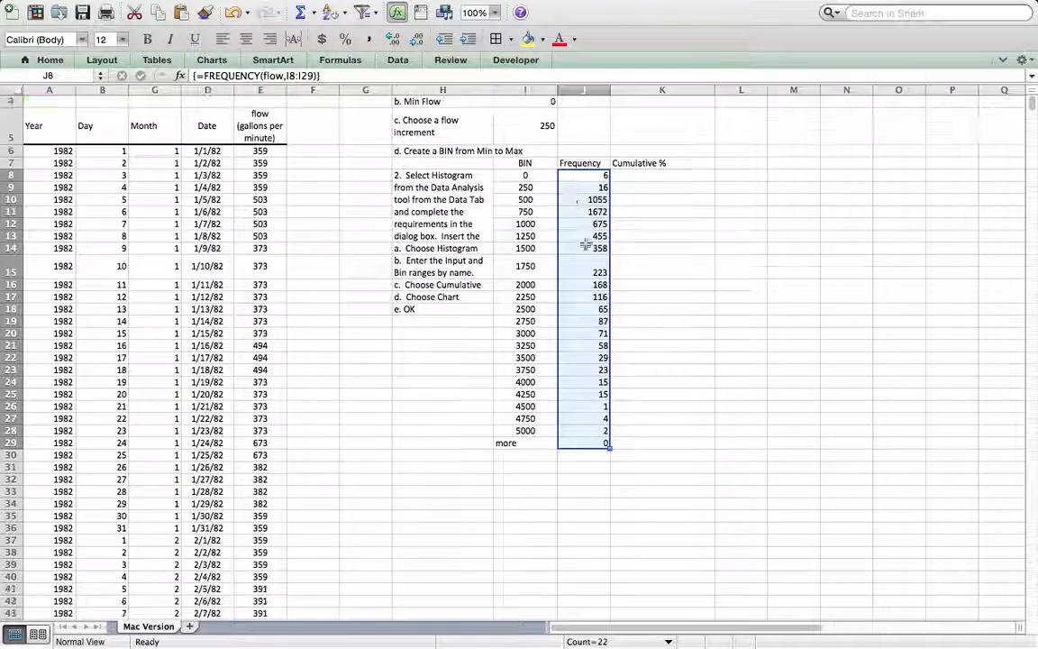
{"action": "scroll", "coordinate": [540, 302], "scroll_direction": "up", "scroll_amount": 2}
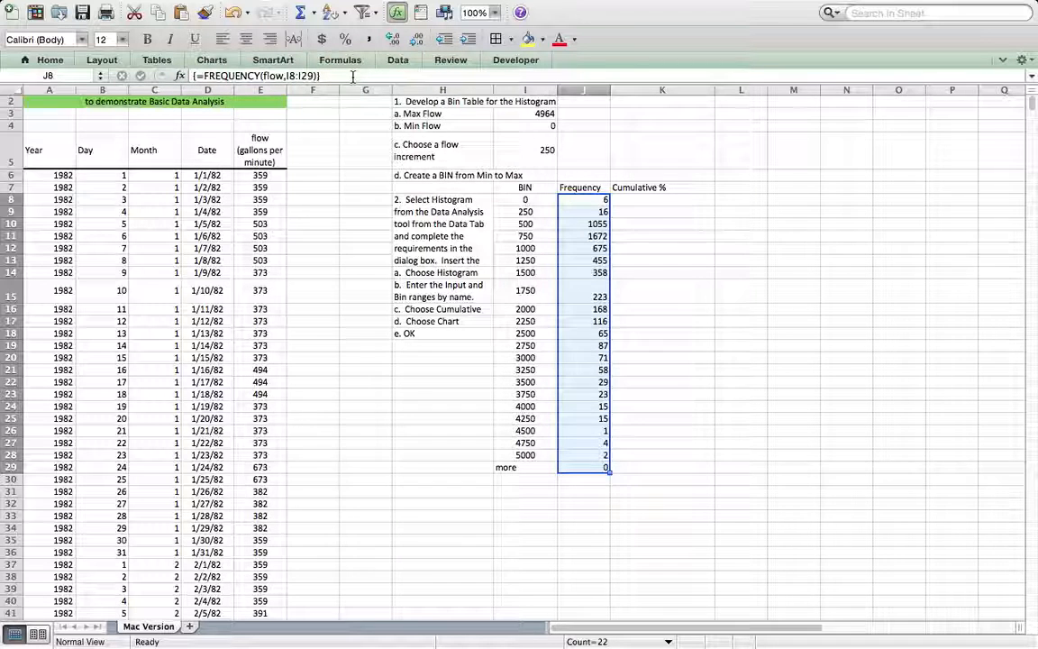
{"action": "left_click", "coordinate": [666, 201]}
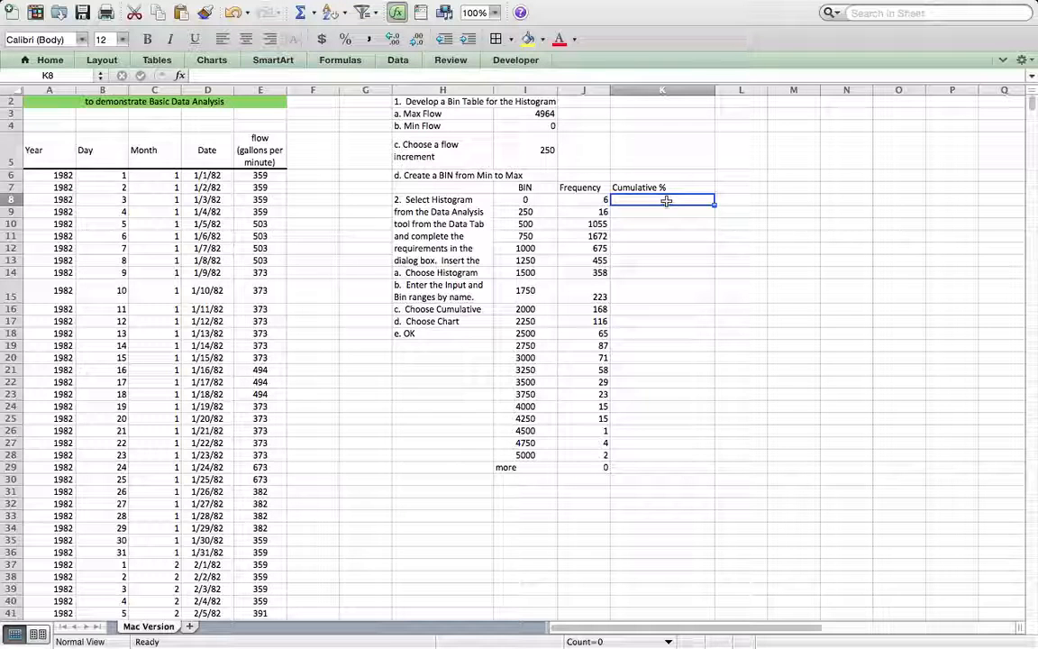
{"action": "type", "text": "="}
{"action": "left_click", "coordinate": [590, 200]}
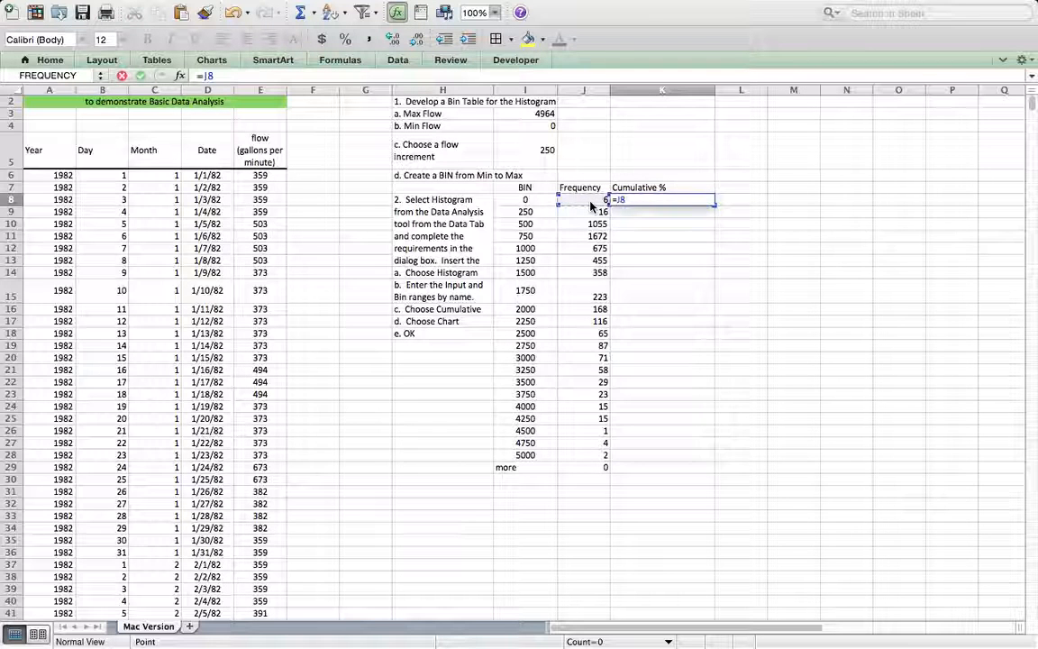
{"action": "type", "text": "/"}
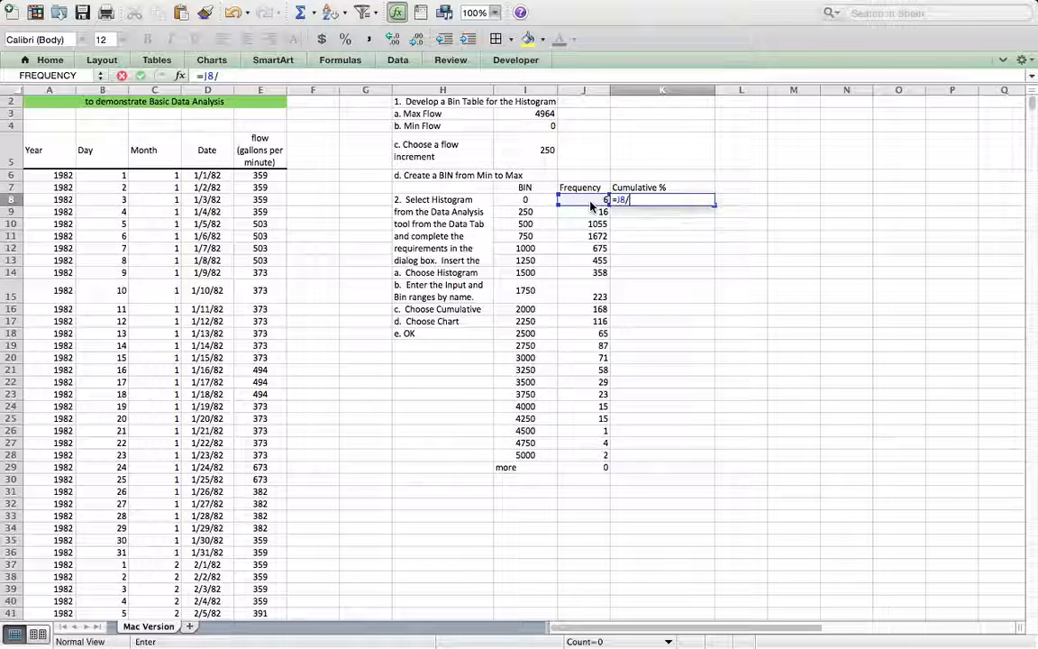
{"action": "type", "text": "coun"}
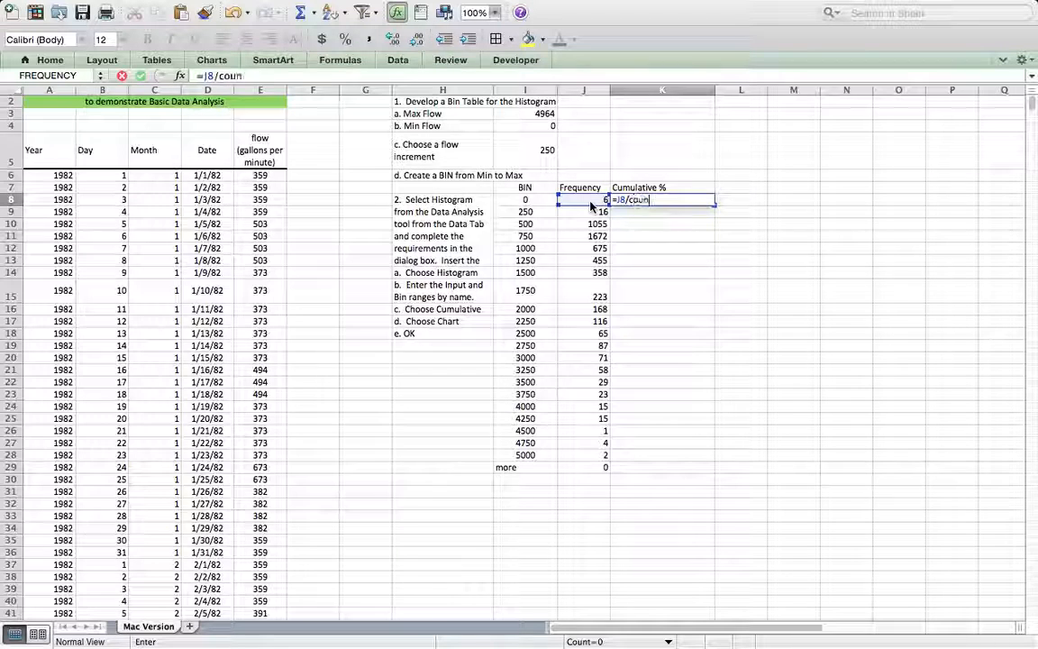
{"action": "type", "text": "t("}
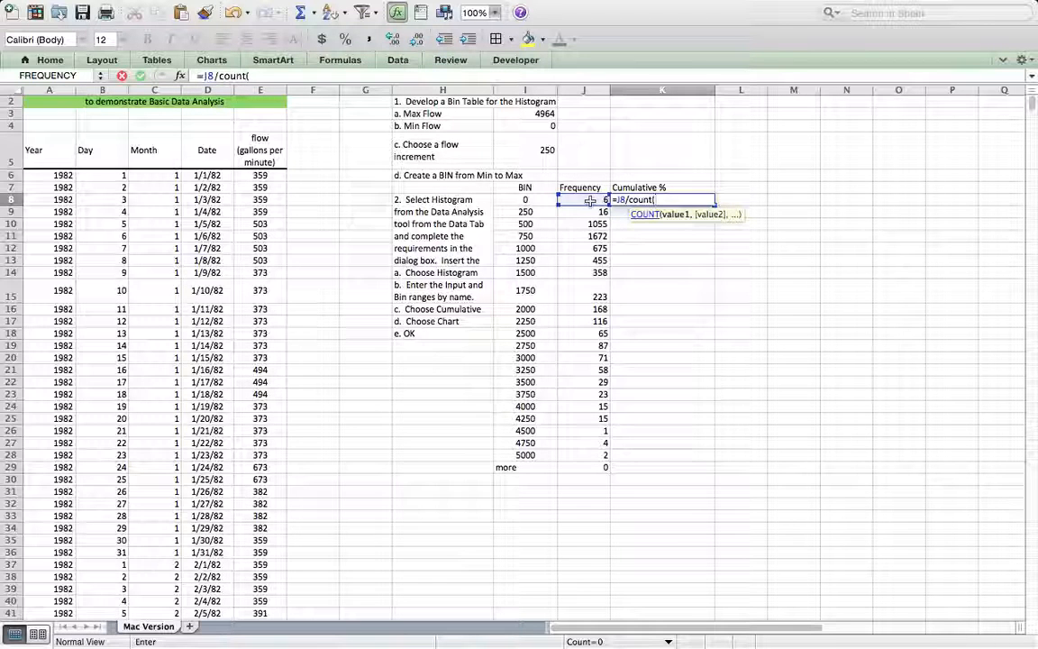
{"action": "type", "text": "flow)"}
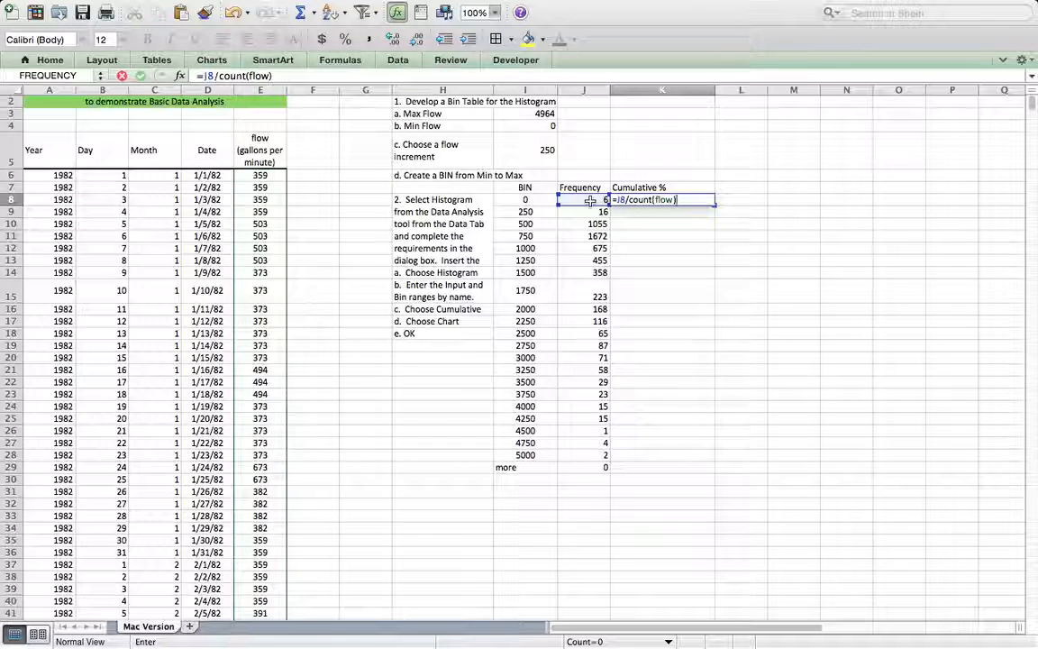
{"action": "key", "text": "Return"}
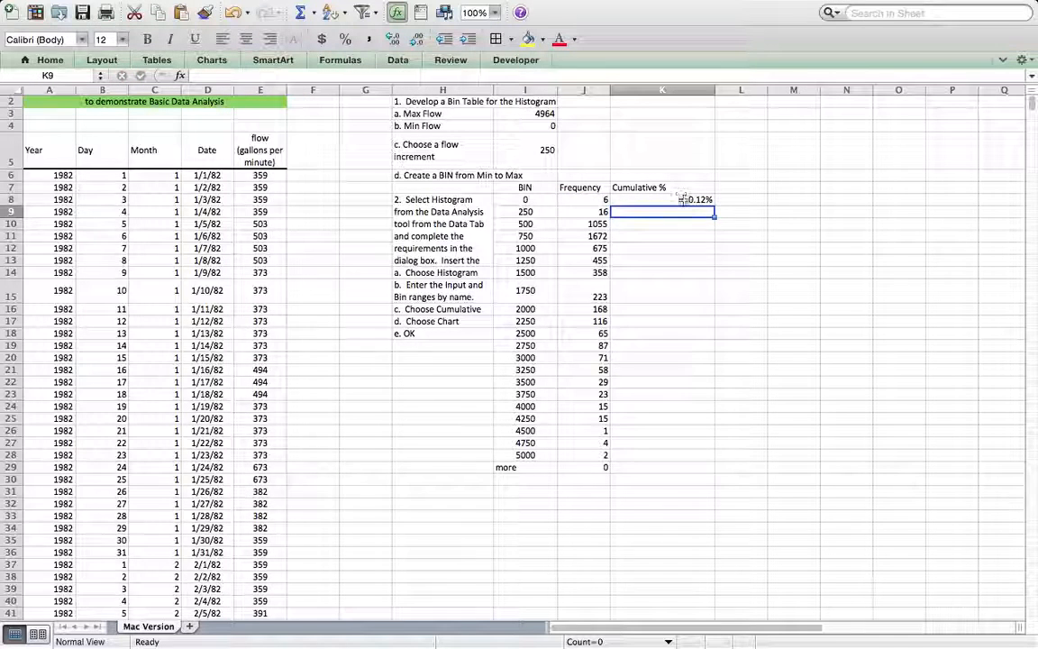
Step: Count the flow records with a temporary =COUNT(flow) formula in L8 and clear the cell again
{"action": "left_click", "coordinate": [631, 200]}
{"action": "left_click", "coordinate": [741, 200]}
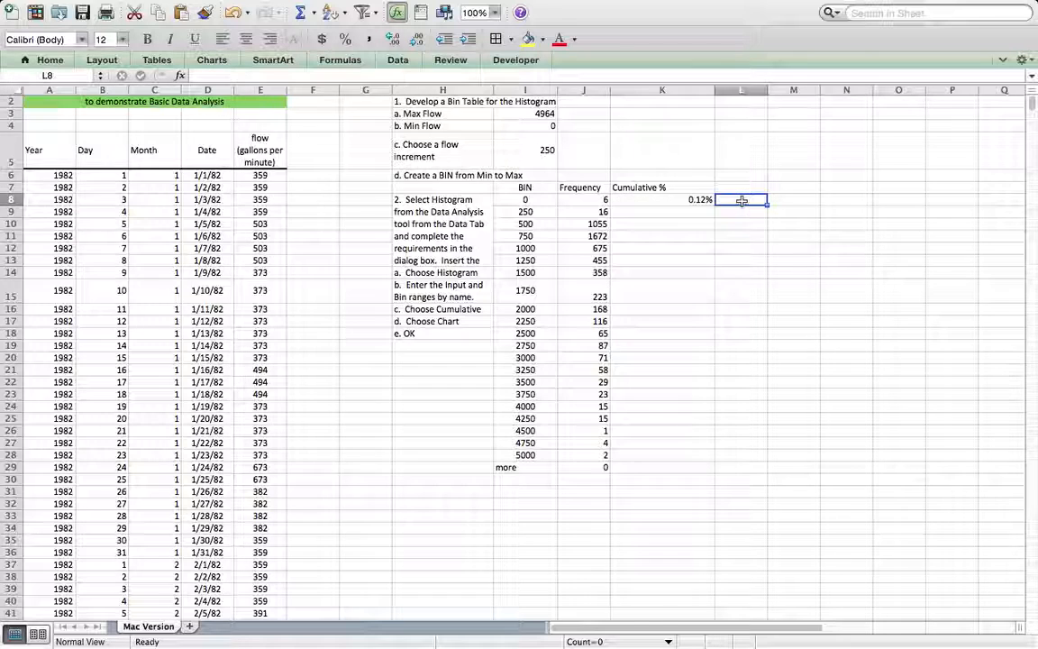
{"action": "type", "text": "=coun"}
{"action": "key", "text": "BackSpace"}
{"action": "key", "text": "BackSpace"}
{"action": "key", "text": "BackSpace"}
{"action": "key", "text": "BackSpace"}
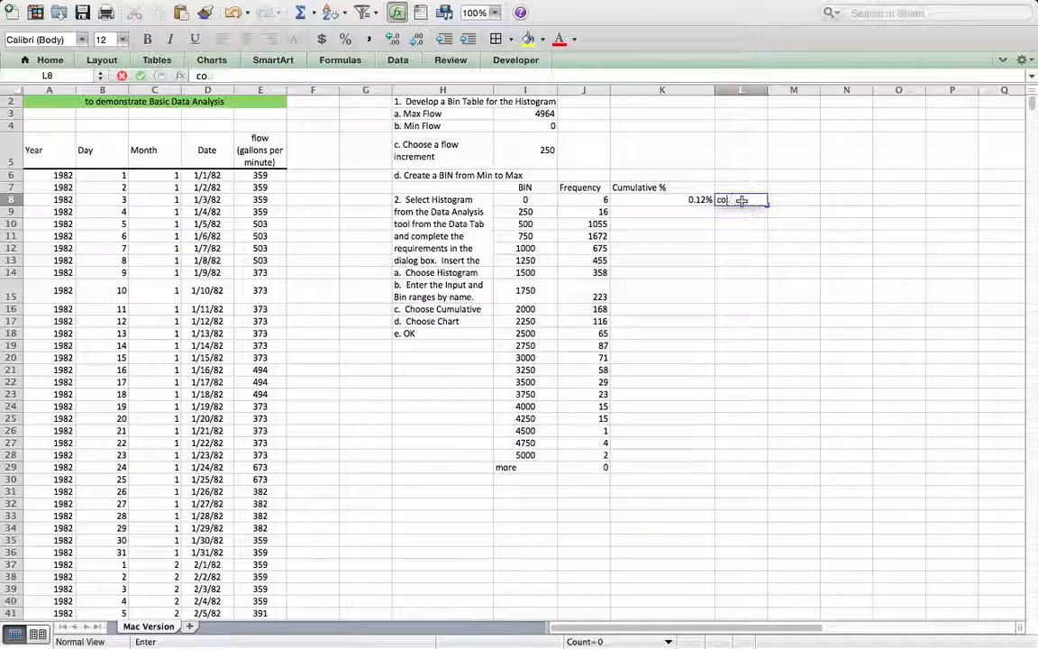
{"action": "type", "text": "count"}
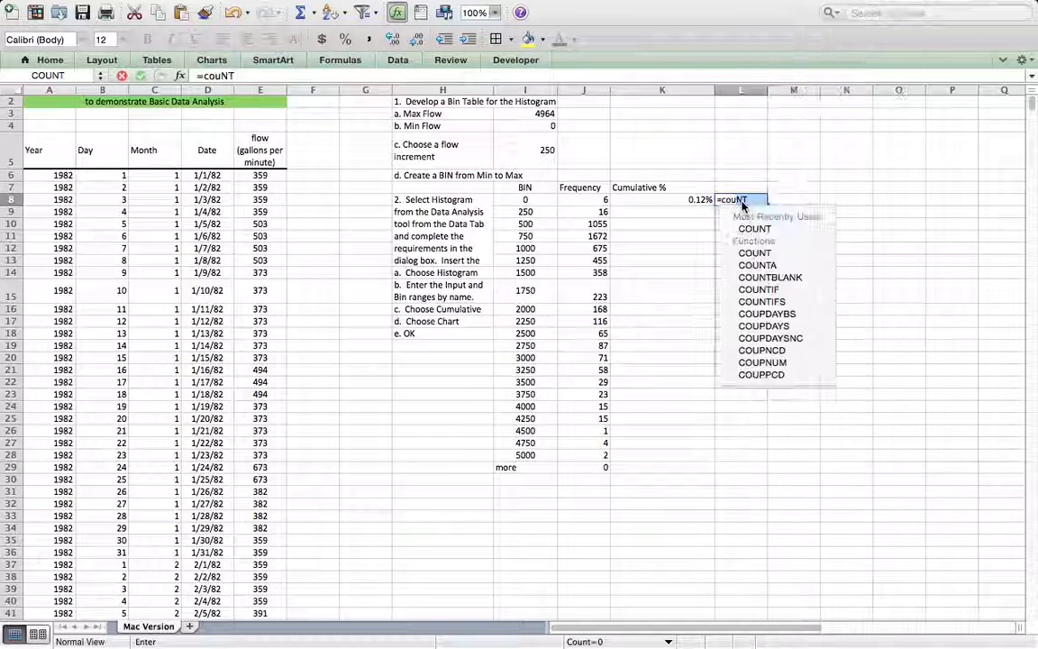
{"action": "type", "text": "(flow"}
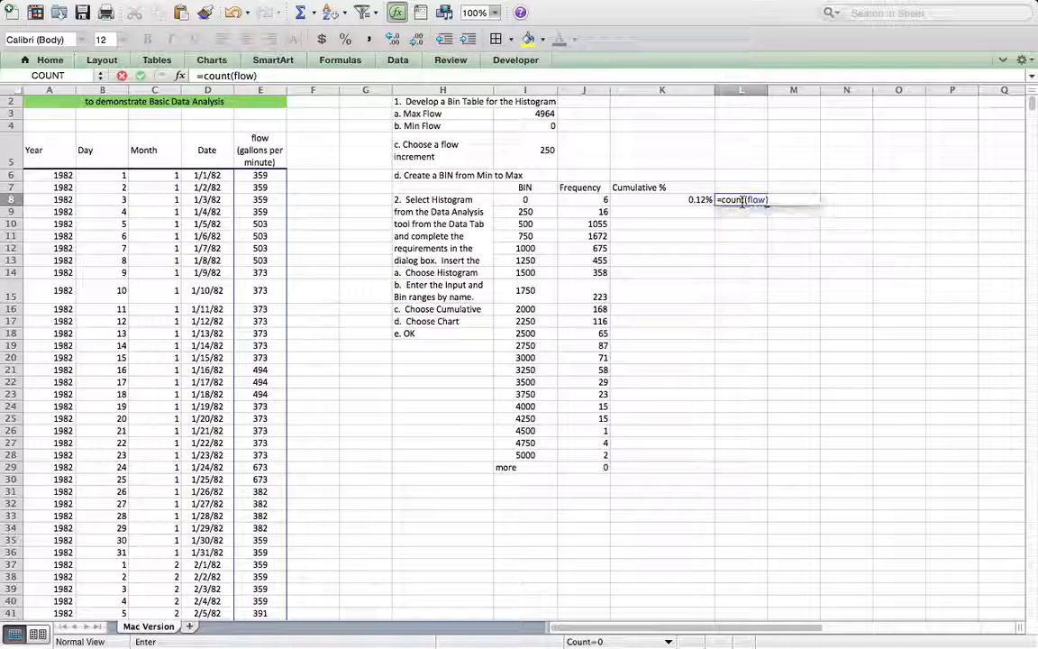
{"action": "key", "text": "Return"}
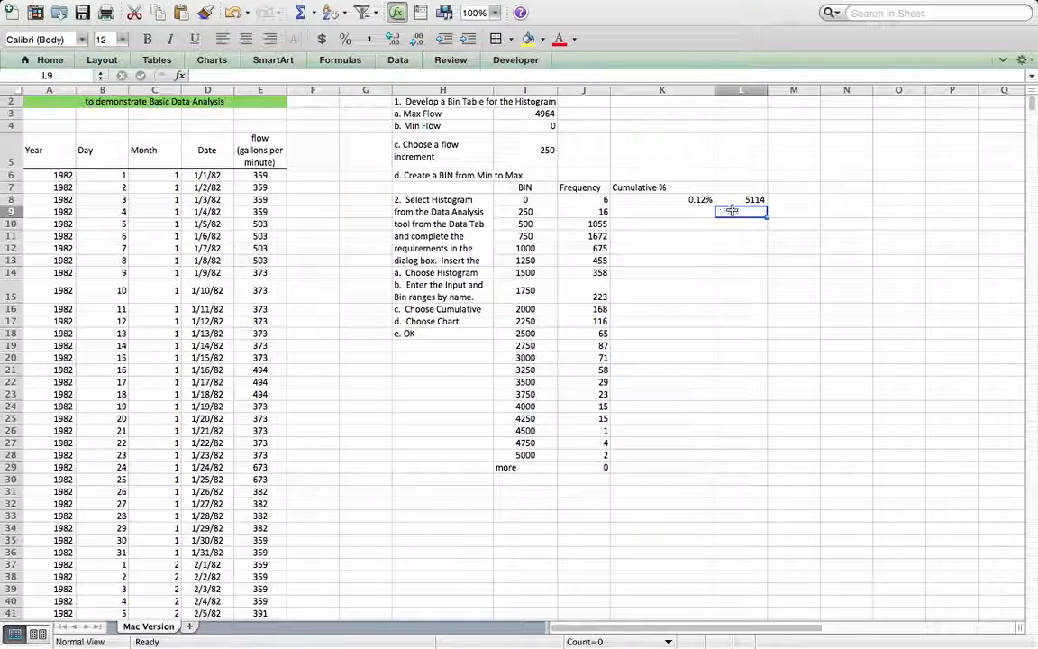
{"action": "left_click", "coordinate": [735, 200]}
{"action": "key", "text": "Delete"}
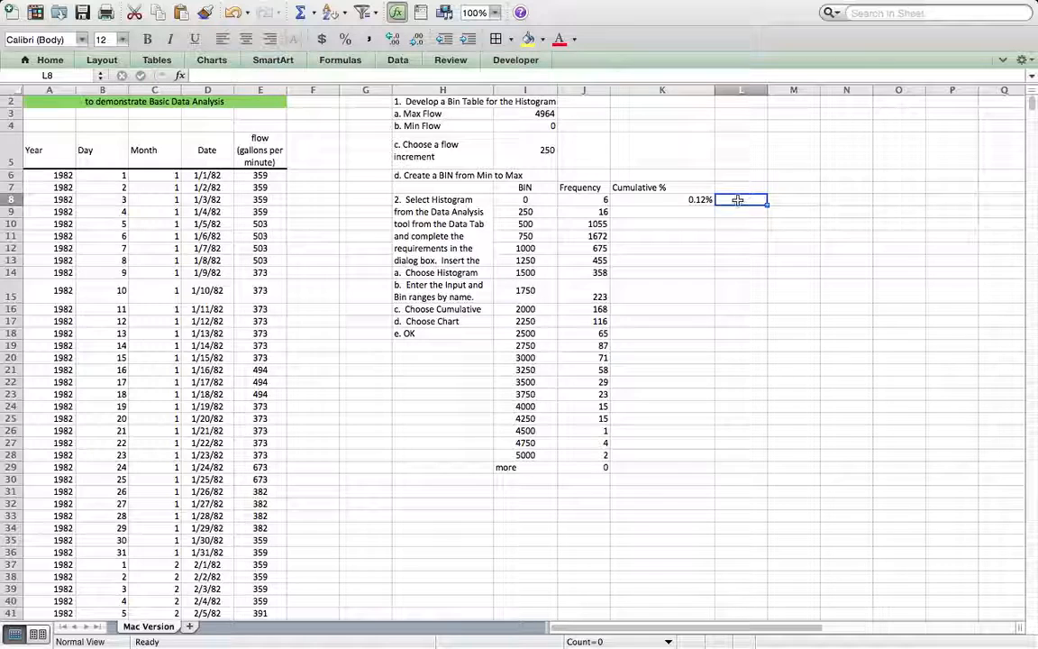
Step: Enter the running cumulative formula =K8+J9/COUNT(flow) in K9
{"action": "left_click", "coordinate": [664, 213]}
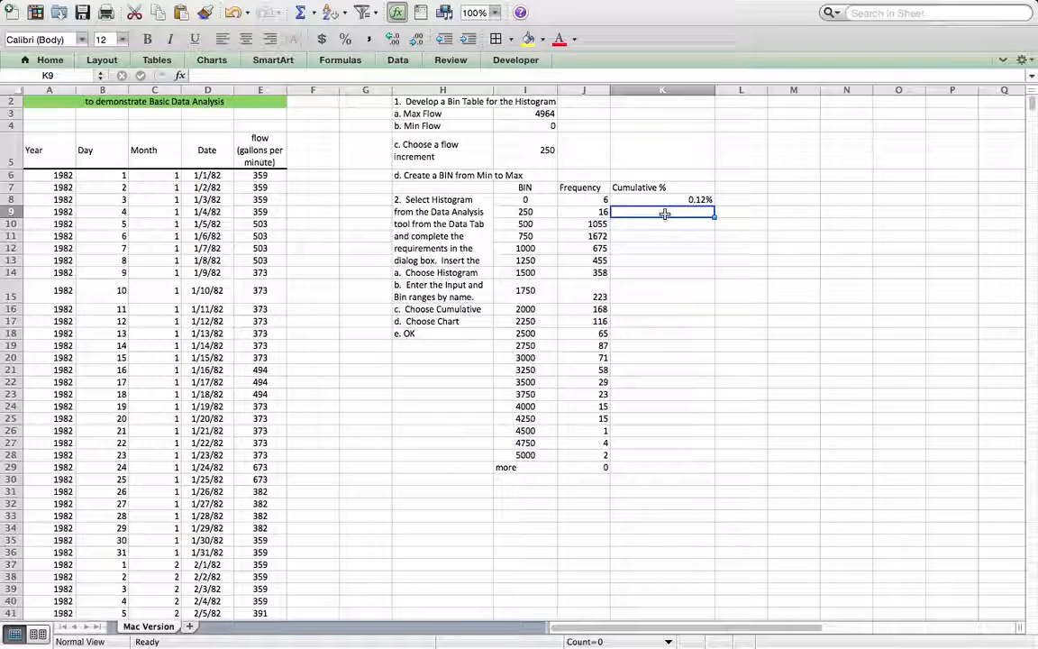
{"action": "type", "text": "="}
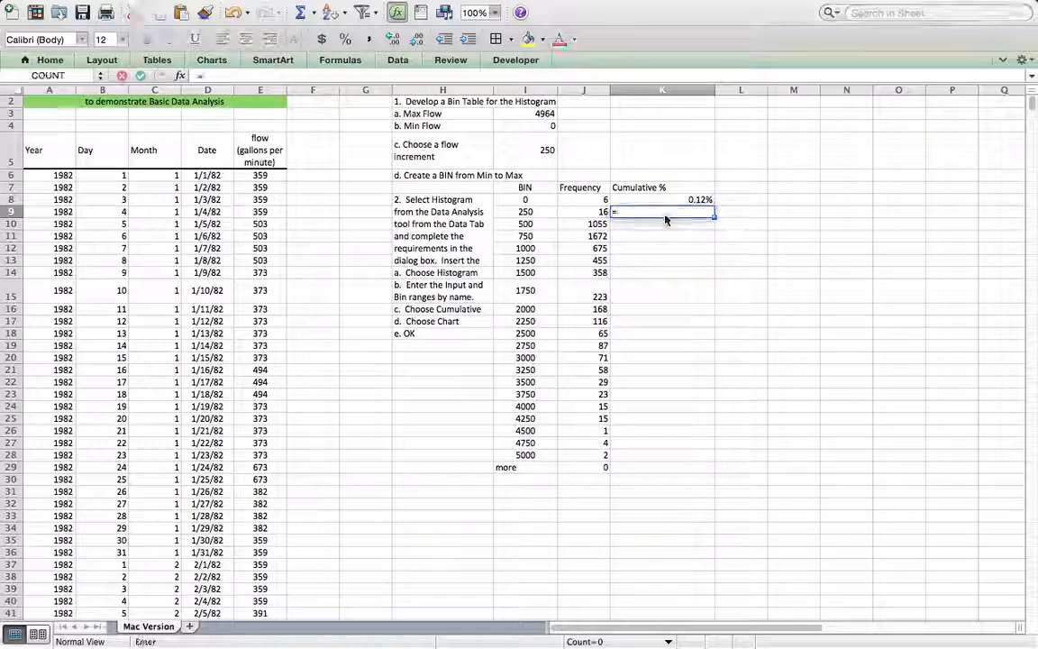
{"action": "left_click", "coordinate": [666, 200]}
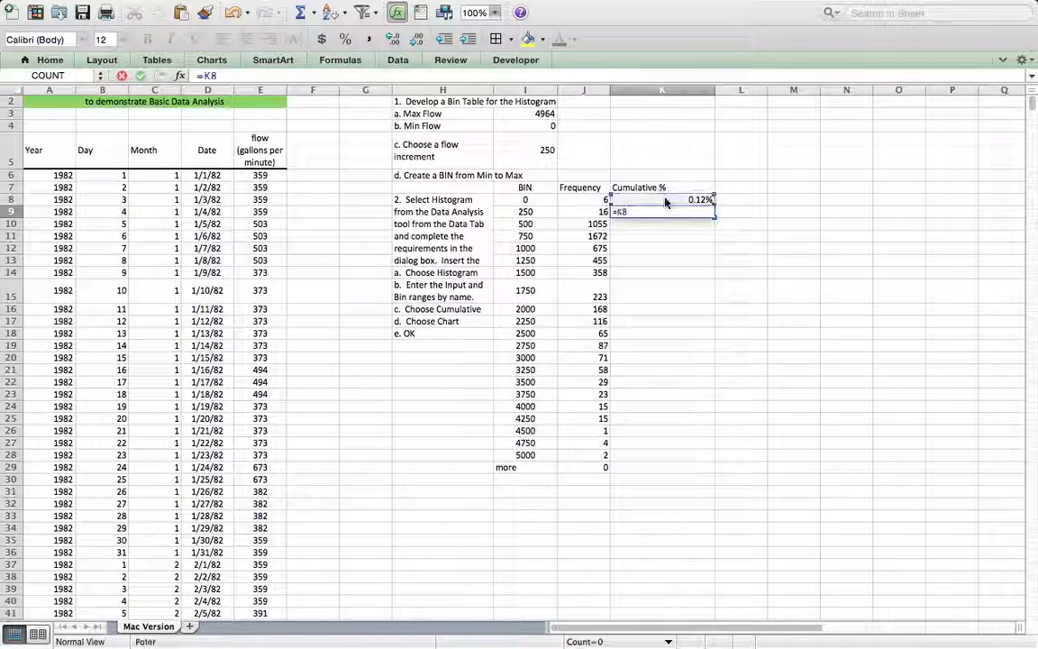
{"action": "type", "text": "+"}
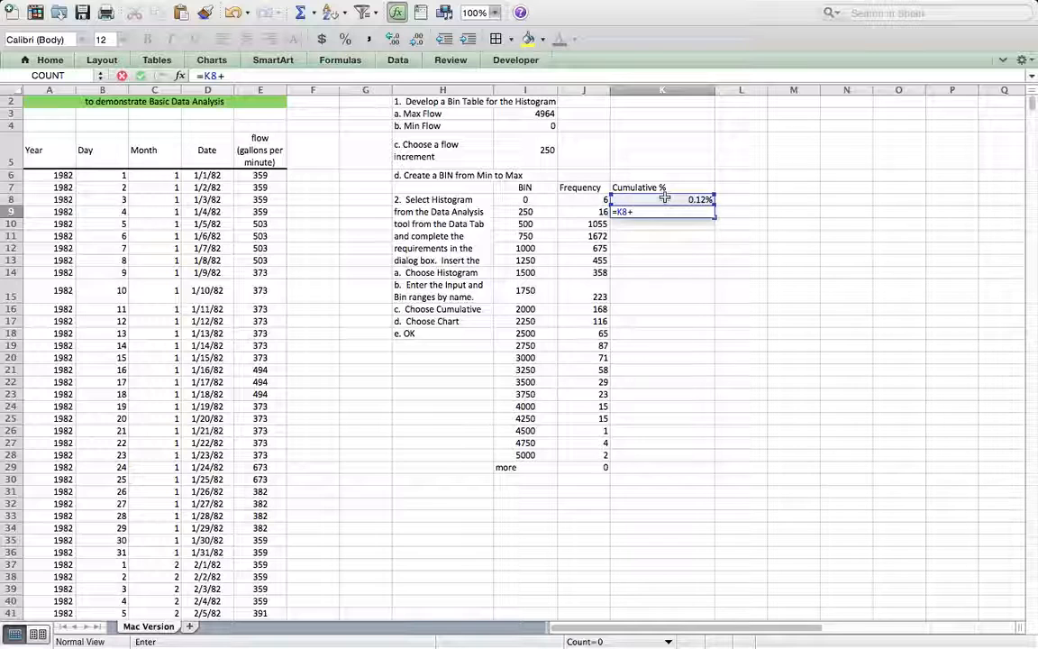
{"action": "left_click", "coordinate": [586, 212]}
{"action": "type", "text": "/"}
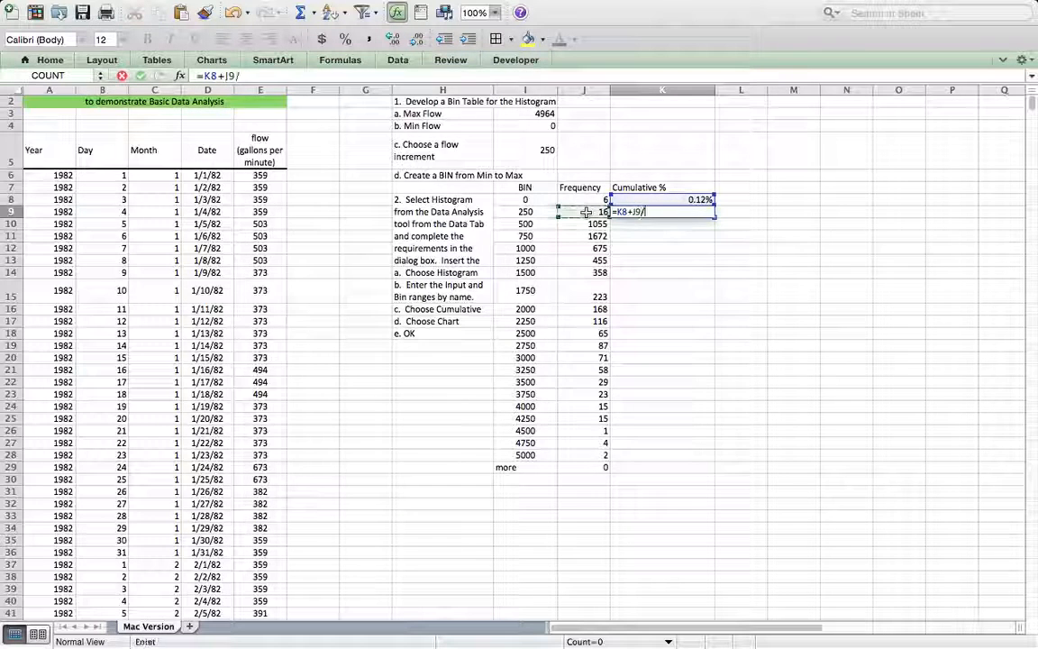
{"action": "type", "text": "count("}
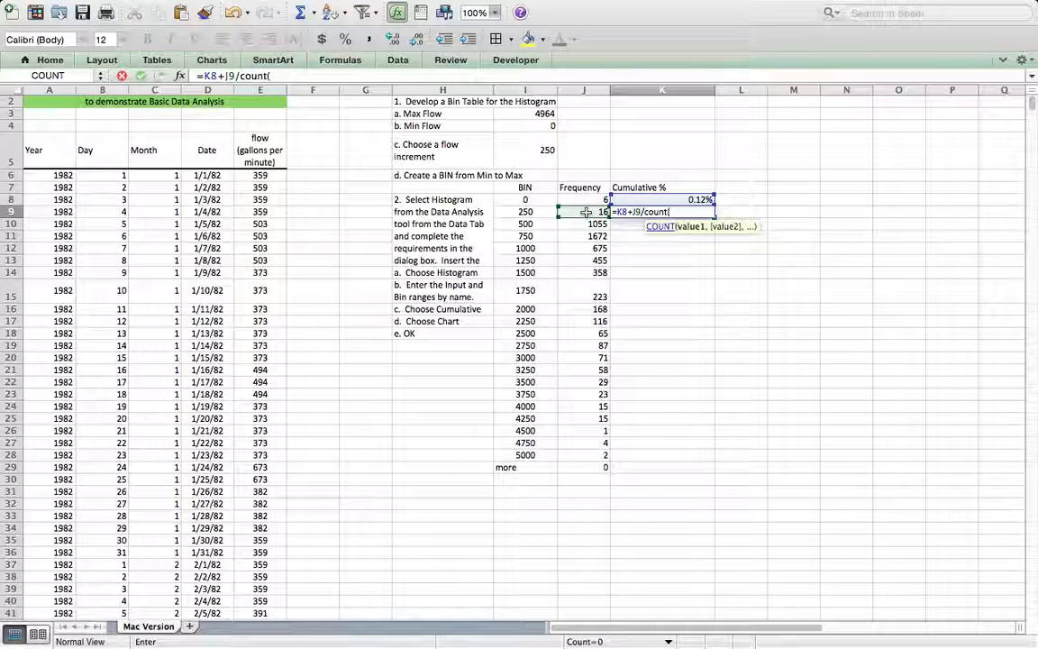
{"action": "type", "text": "flow)"}
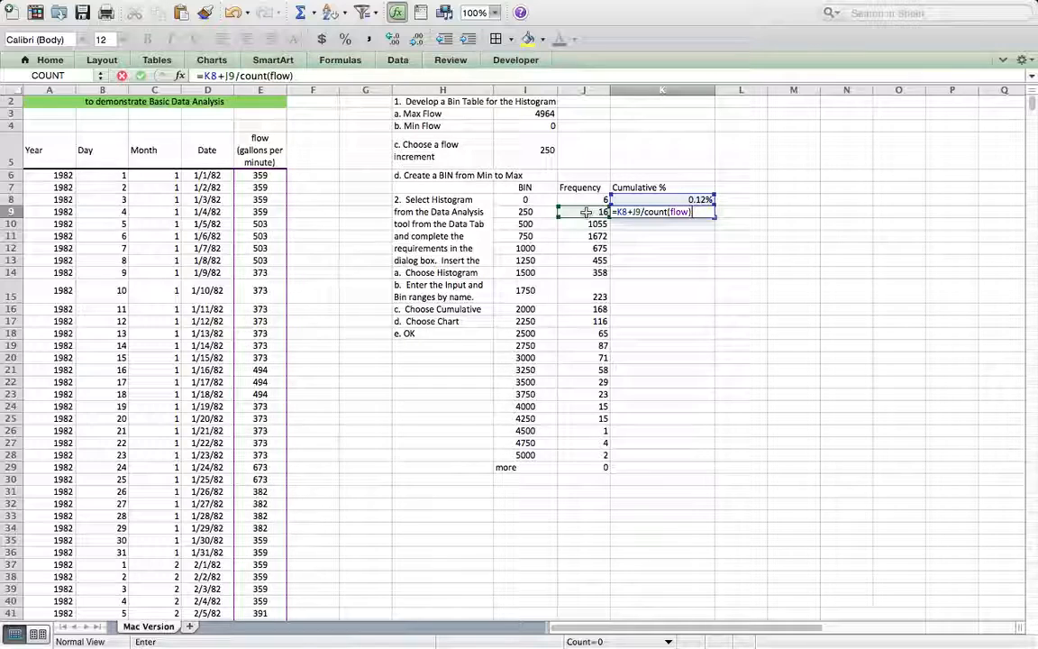
{"action": "key", "text": "Return"}
Step: Fill the cumulative percentage formula from K9 down through K29
{"action": "scroll", "coordinate": [587, 217], "scroll_direction": "down", "scroll_amount": 6}
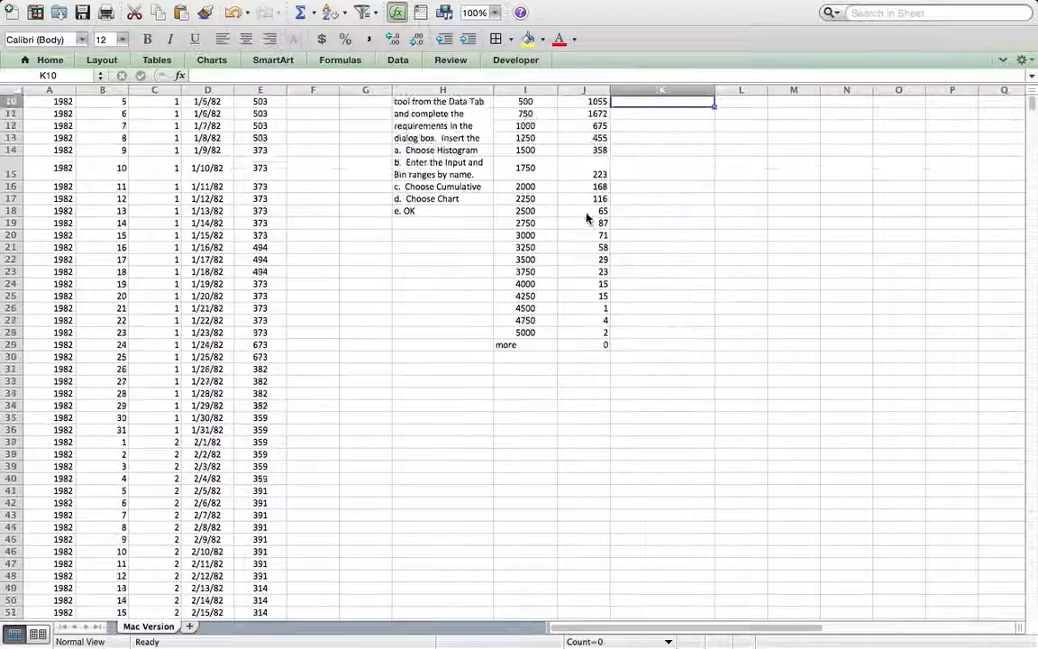
{"action": "scroll", "coordinate": [663, 189], "scroll_direction": "up", "scroll_amount": 6}
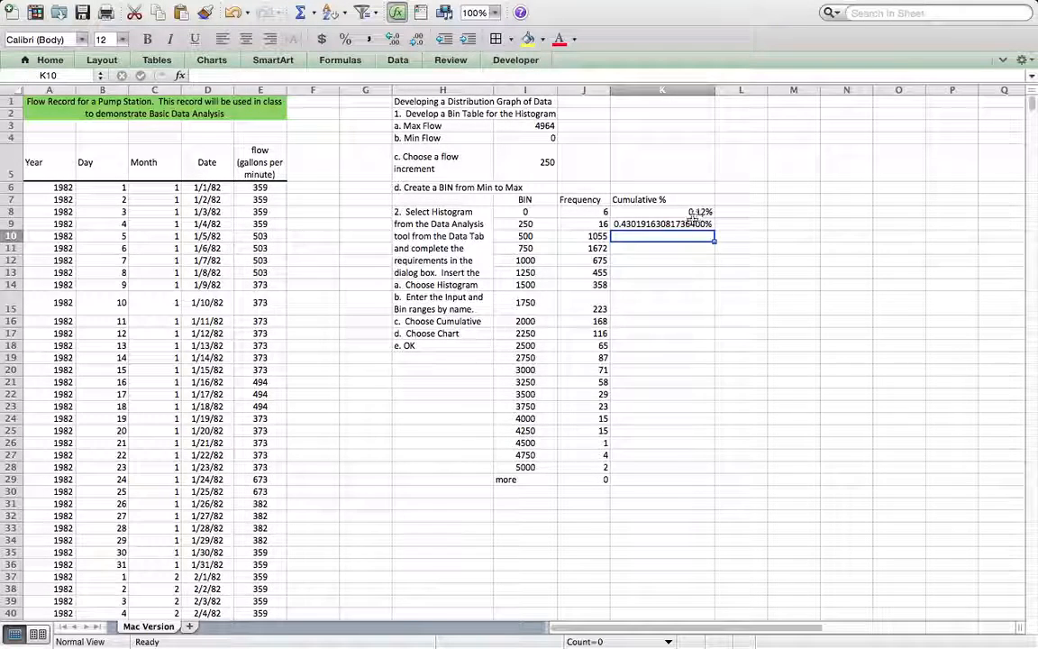
{"action": "left_click", "coordinate": [667, 223]}
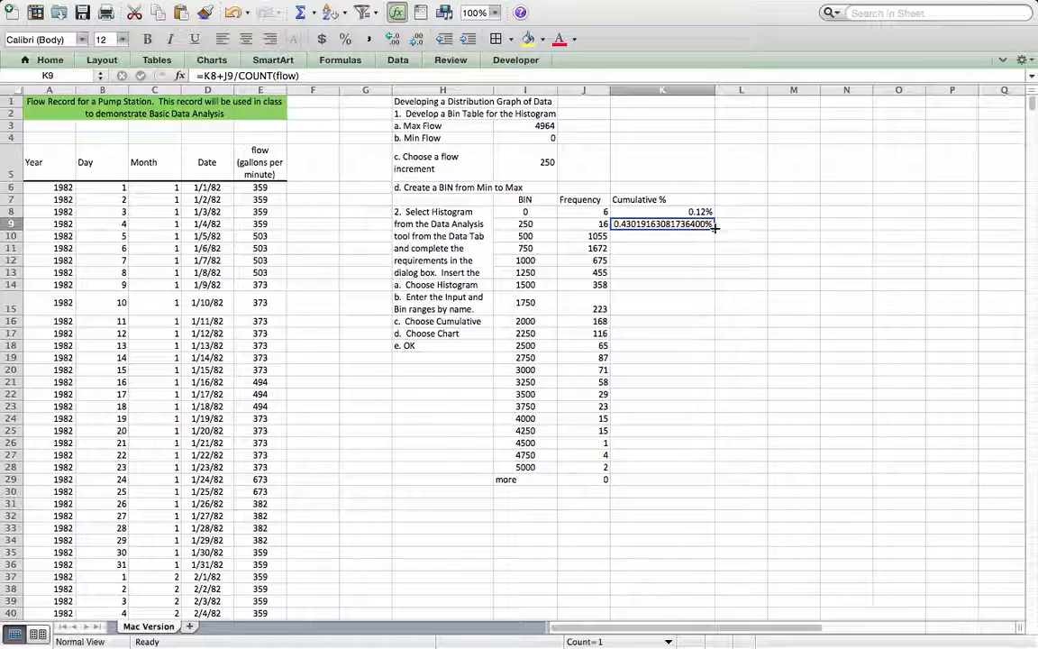
{"action": "left_click_drag", "start_coordinate": [715, 228], "coordinate": [694, 492]}
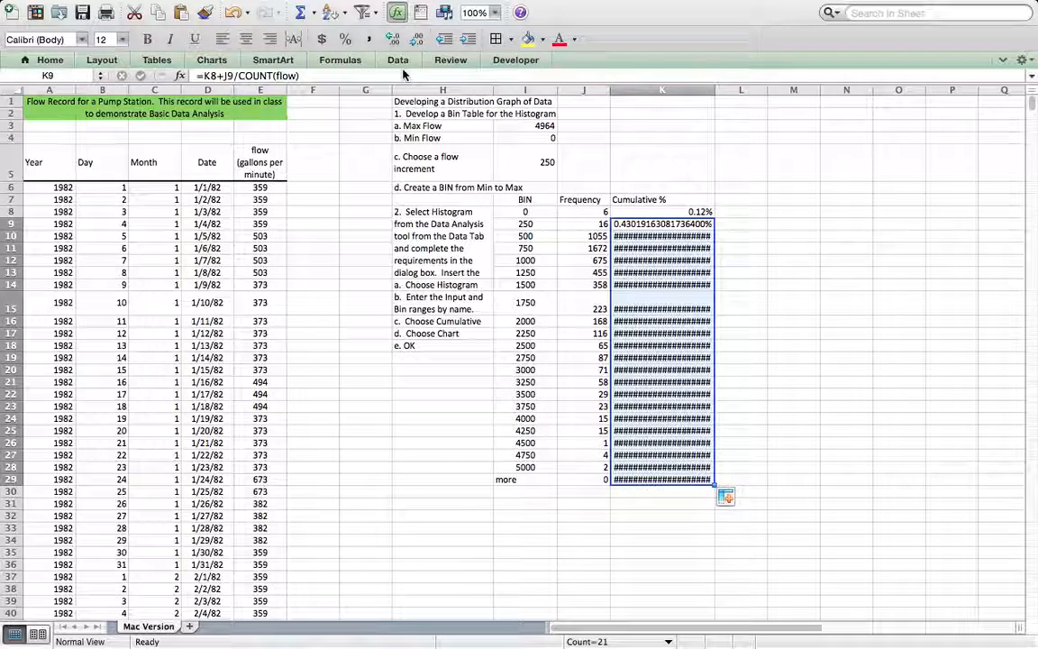
Step: Show the cumulative percentages in K9:K29 with two decimal places and narrow column K to fit its heading
{"action": "left_click", "coordinate": [394, 39]}
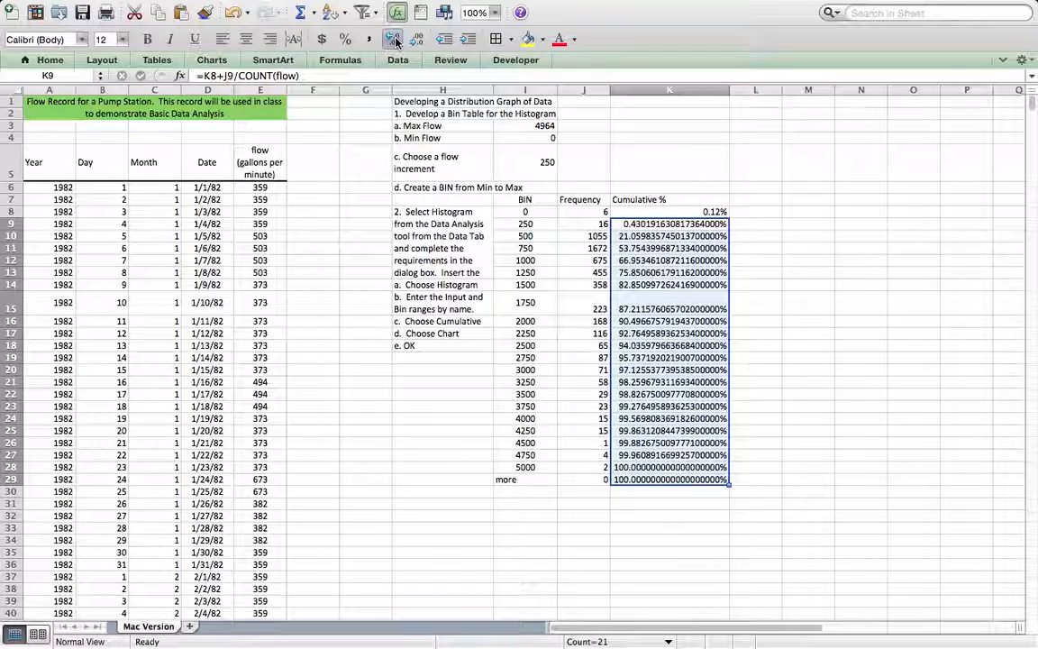
{"action": "left_click", "coordinate": [414, 40]}
{"action": "left_click", "coordinate": [414, 40]}
{"action": "left_click", "coordinate": [414, 40]}
{"action": "left_click", "coordinate": [413, 39]}
{"action": "left_click", "coordinate": [414, 40]}
{"action": "left_click", "coordinate": [413, 40]}
{"action": "left_click", "coordinate": [416, 39]}
{"action": "left_click", "coordinate": [415, 39]}
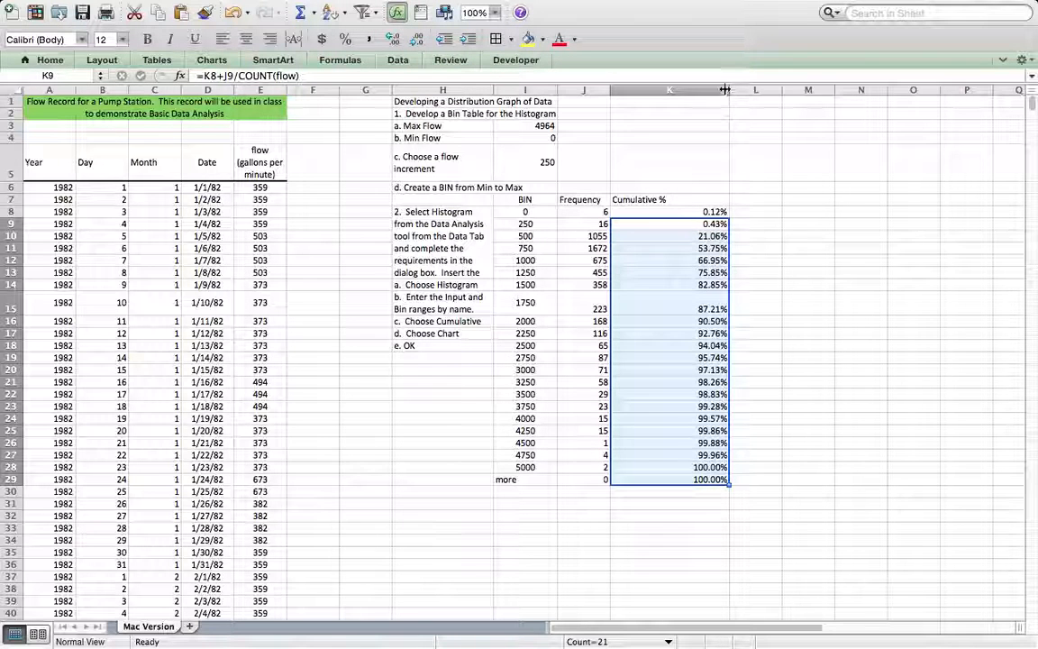
{"action": "left_click_drag", "start_coordinate": [729, 90], "coordinate": [670, 90]}
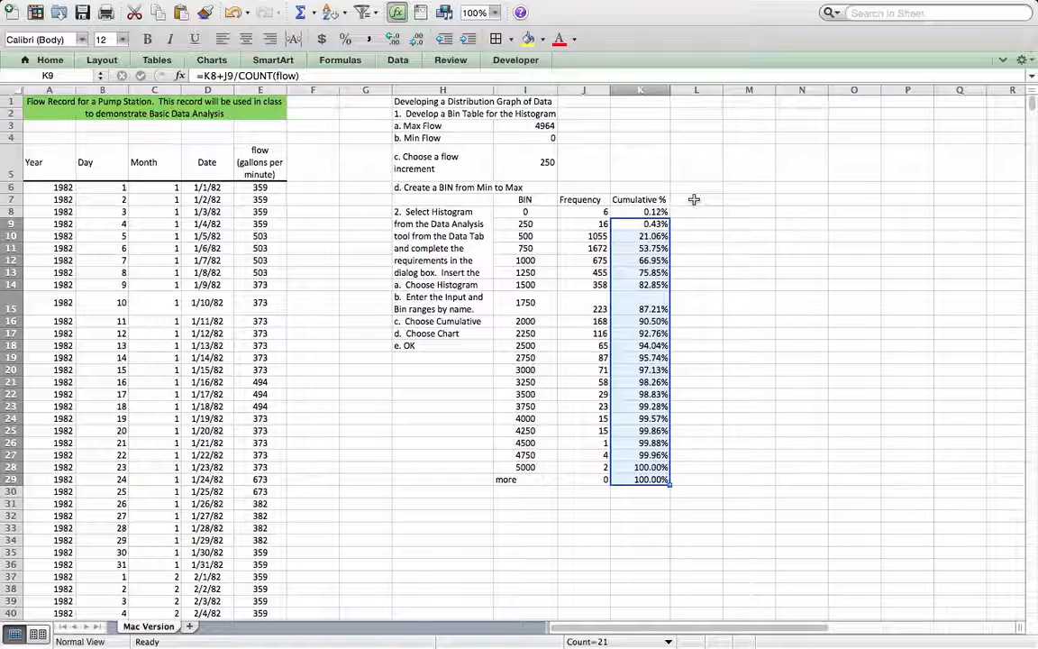
{"action": "left_click", "coordinate": [644, 249]}
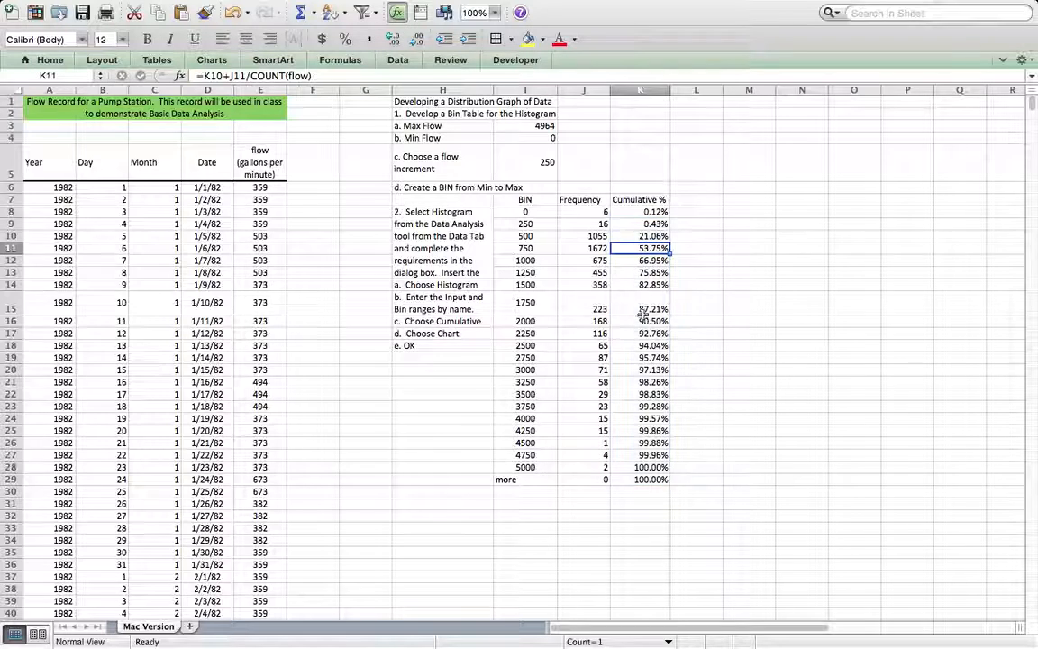
Step: Insert a 2-D clustered column chart of the histogram table I7:K29 and place it beside the table, starting near L6
{"action": "left_click_drag", "start_coordinate": [519, 199], "coordinate": [639, 479]}
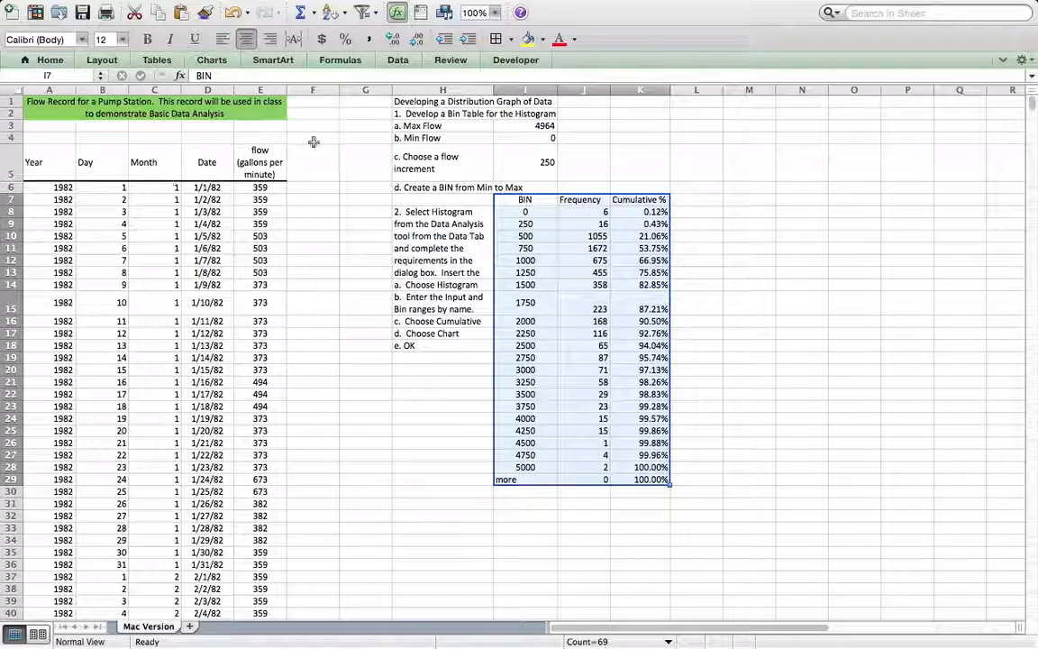
{"action": "left_click", "coordinate": [211, 60]}
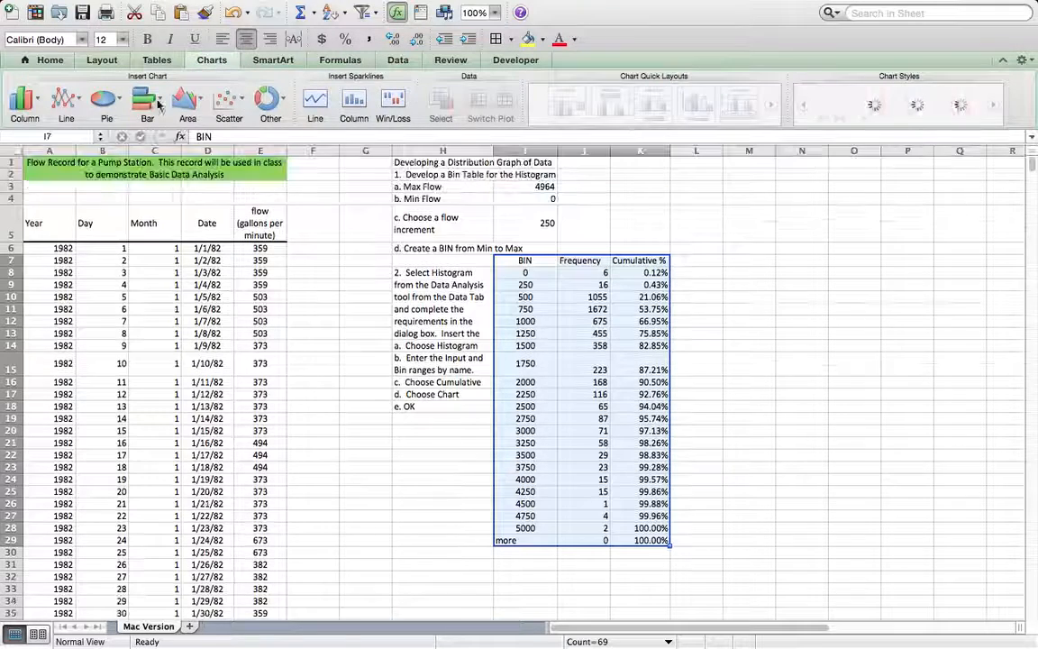
{"action": "left_click", "coordinate": [27, 110]}
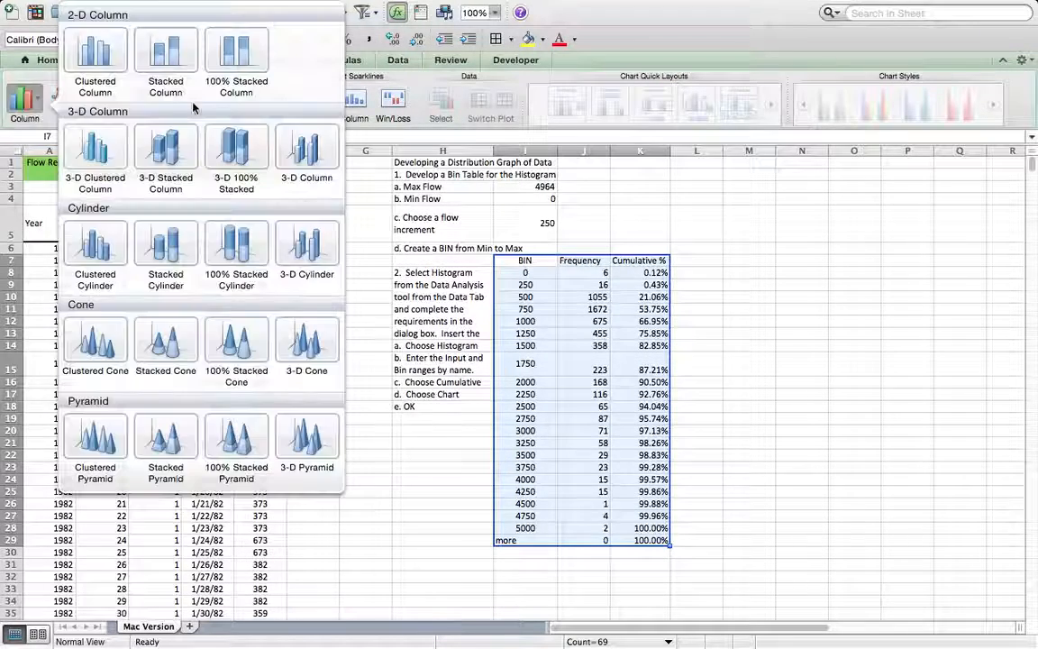
{"action": "left_click", "coordinate": [108, 63]}
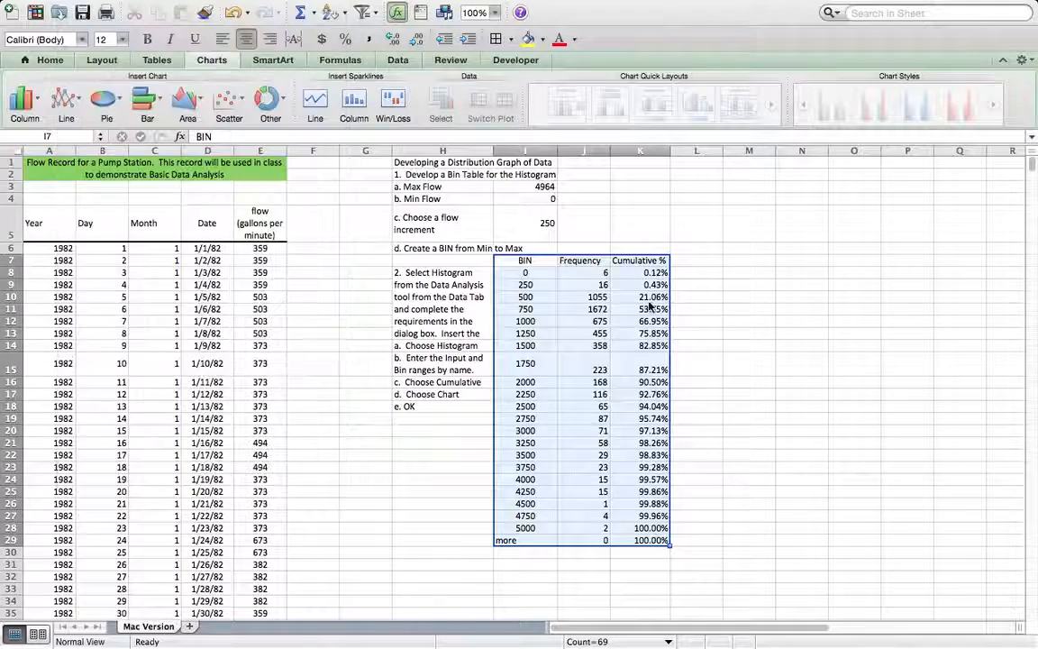
{"action": "left_click_drag", "start_coordinate": [588, 302], "coordinate": [883, 253]}
{"action": "scroll", "coordinate": [764, 369], "scroll_direction": "right", "scroll_amount": 4}
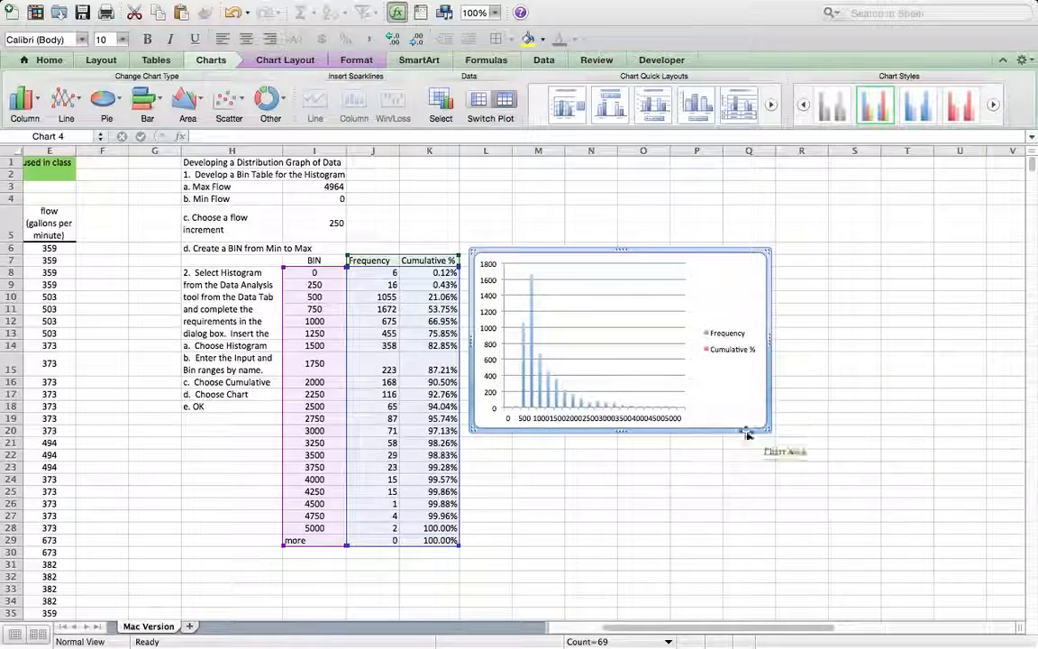
Step: Enlarge the histogram chart so it extends to about column U and row 30
{"action": "left_click_drag", "start_coordinate": [768, 432], "coordinate": [861, 565]}
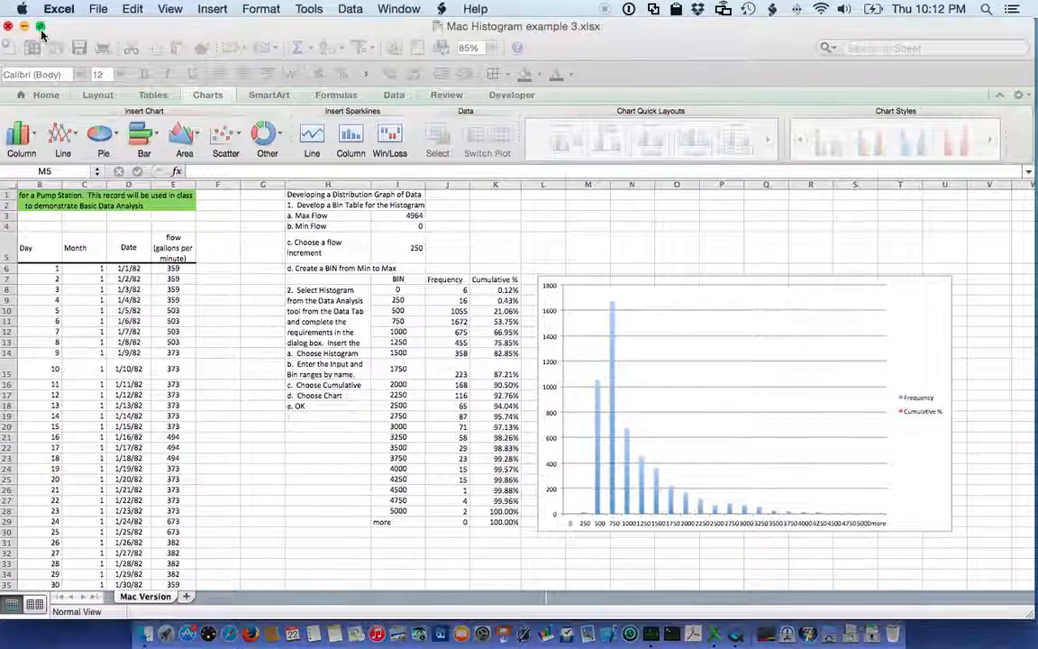
{"action": "left_click", "coordinate": [40, 27]}
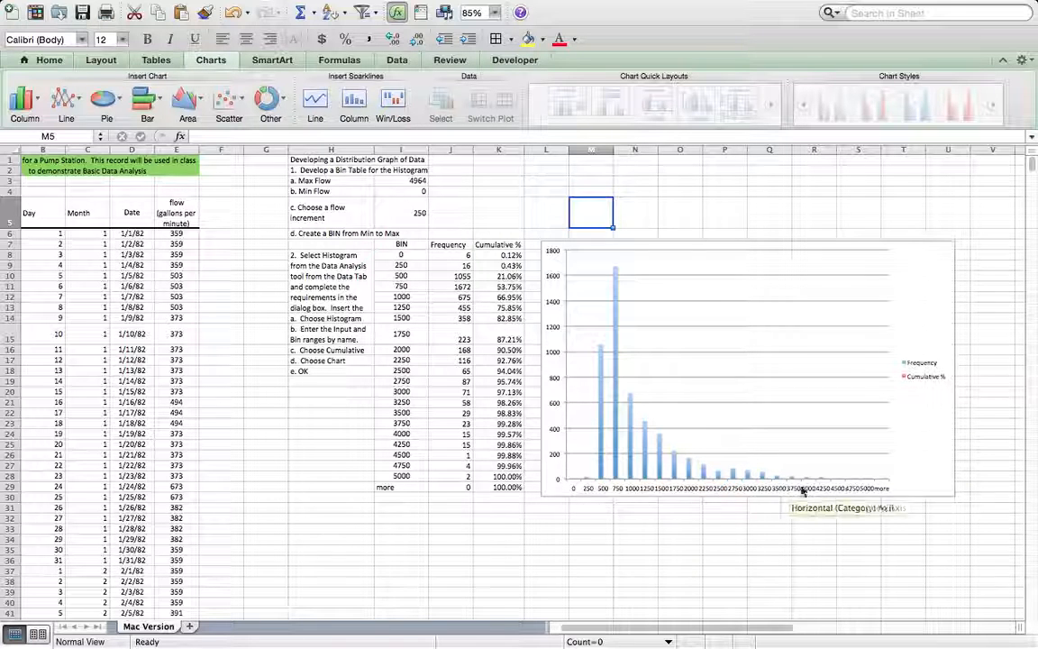
Step: Plot the chart's Cumulative % series on the secondary axis
{"action": "left_click", "coordinate": [618, 362]}
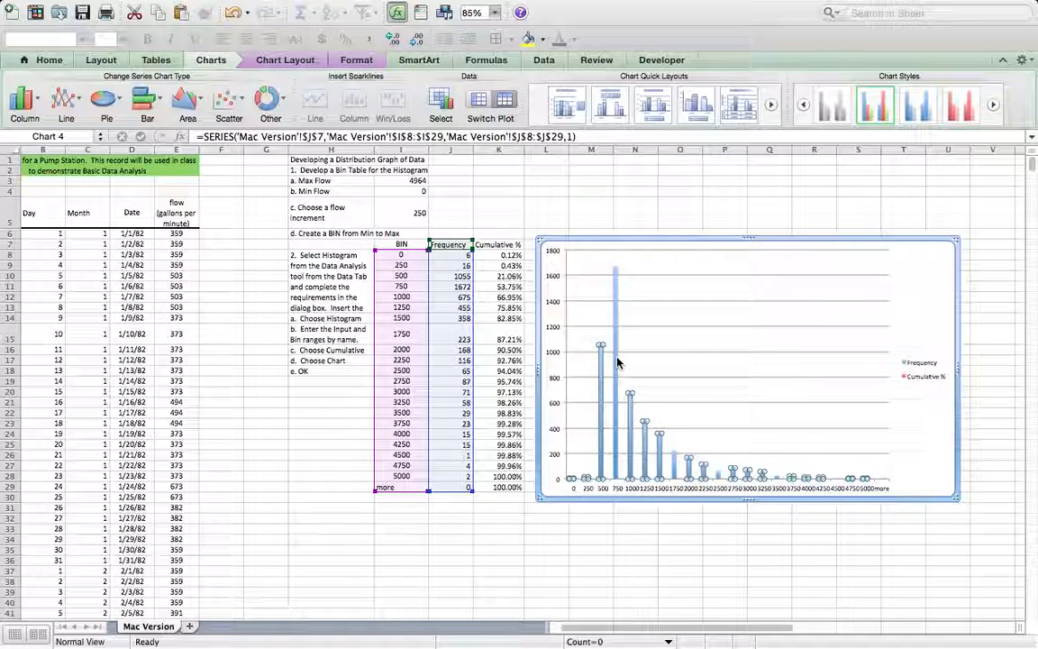
{"action": "key", "text": "Up"}
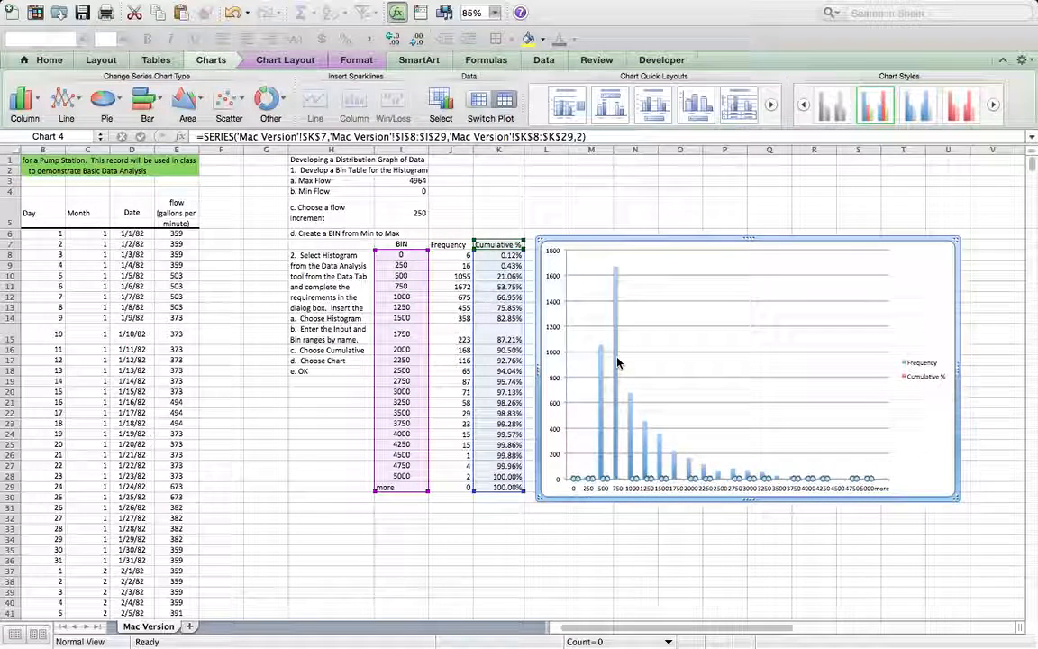
{"action": "left_click", "coordinate": [617, 362]}
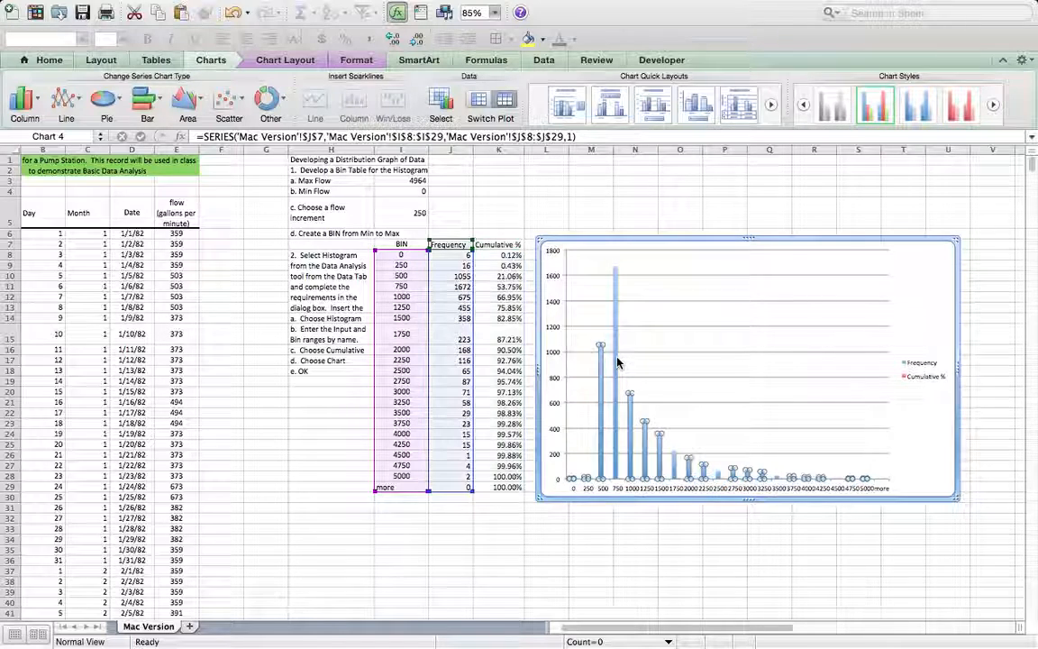
{"action": "key", "text": "Down"}
{"action": "key", "text": "Down"}
{"action": "key", "text": "Up"}
{"action": "key", "text": "Up"}
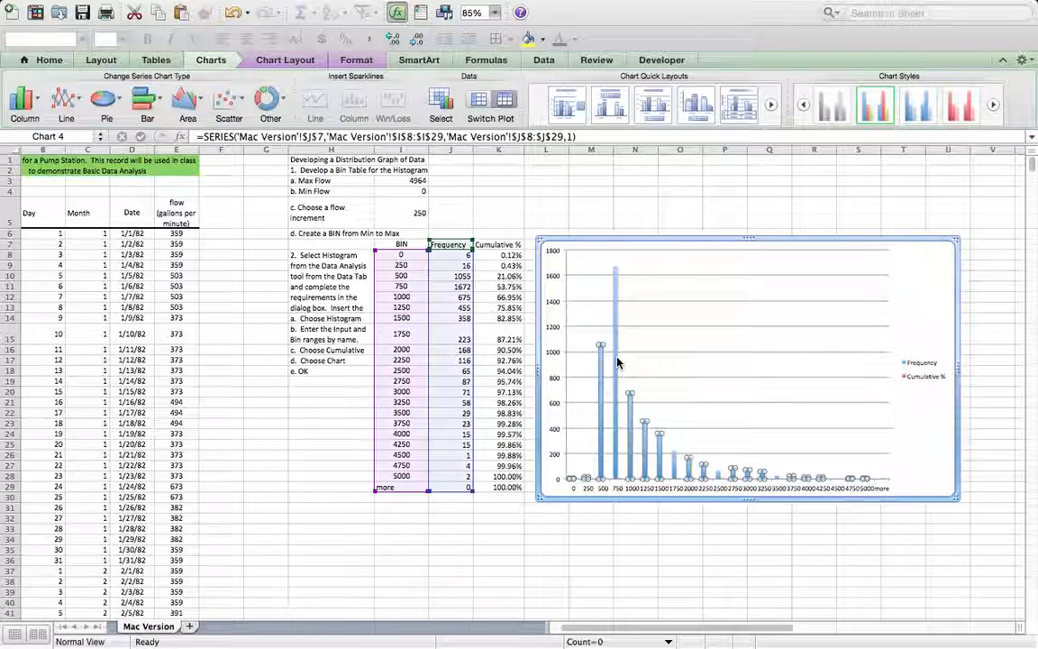
{"action": "key", "text": "Up"}
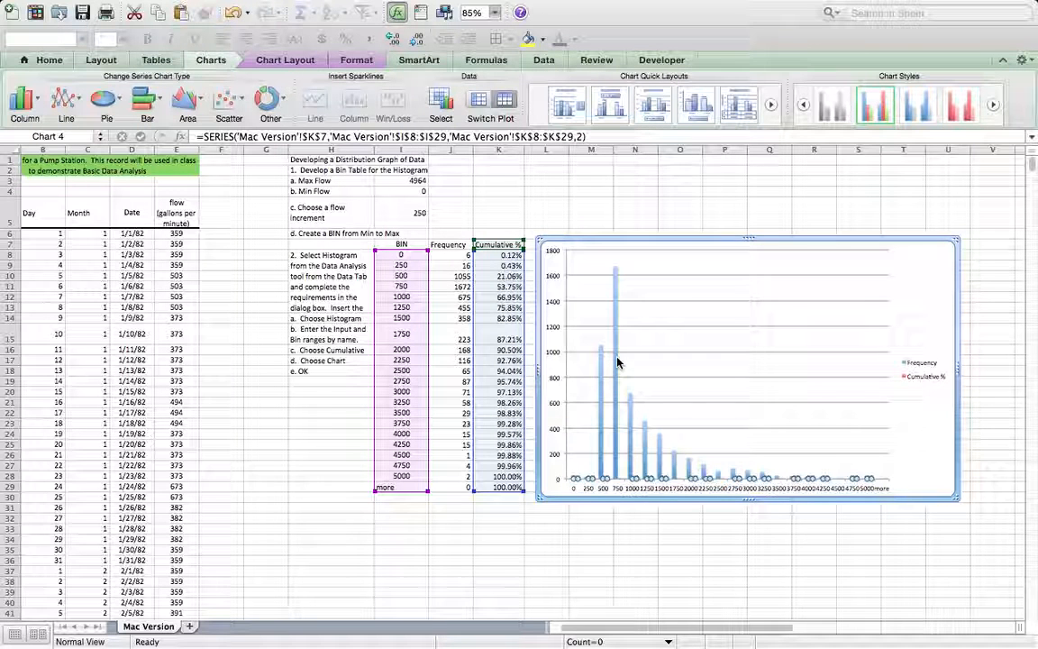
{"action": "right_click", "coordinate": [794, 479]}
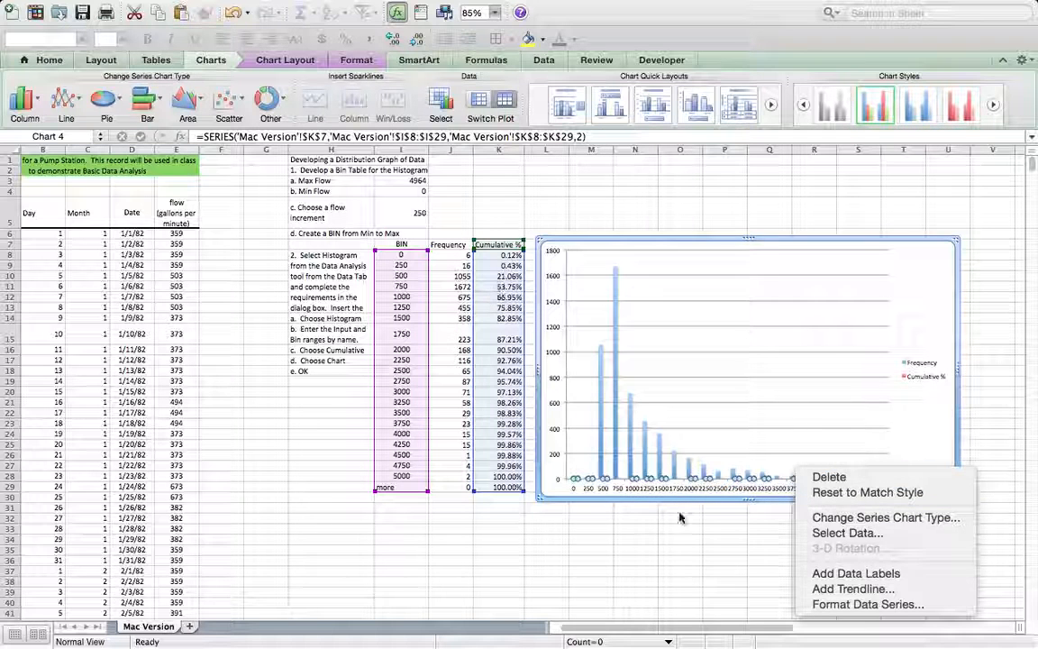
{"action": "left_click", "coordinate": [868, 608]}
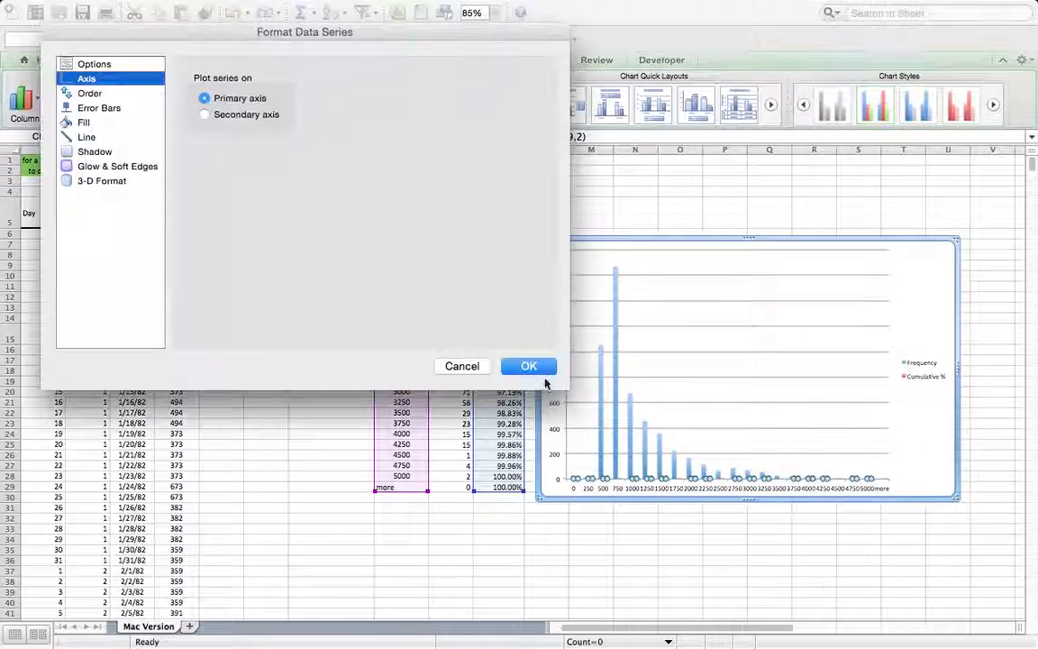
{"action": "left_click", "coordinate": [227, 119]}
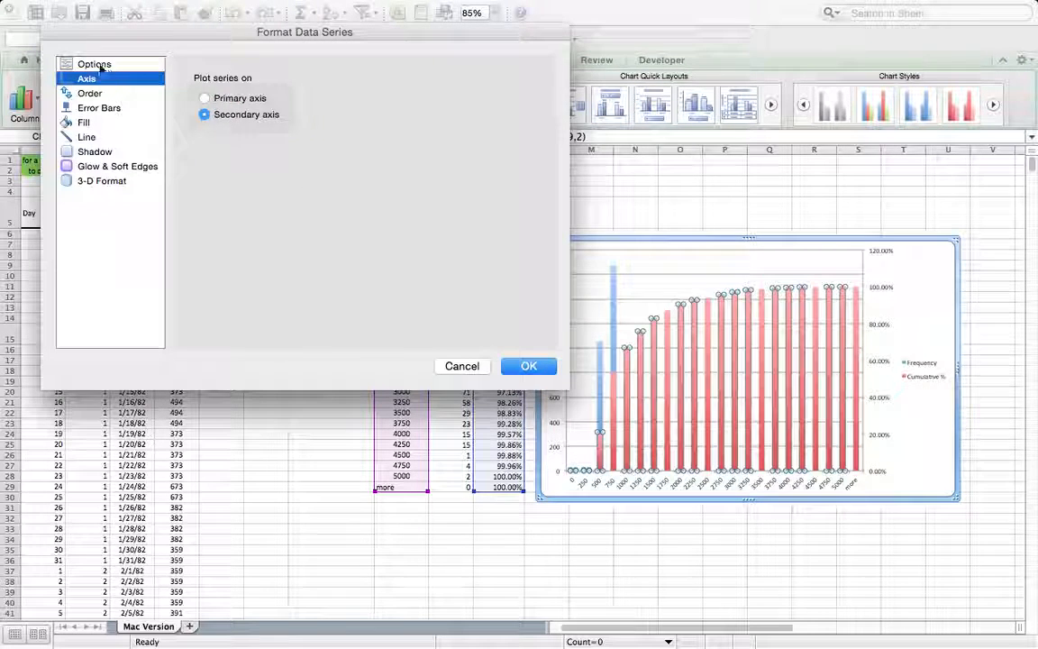
{"action": "left_click", "coordinate": [94, 64]}
{"action": "left_click", "coordinate": [84, 82]}
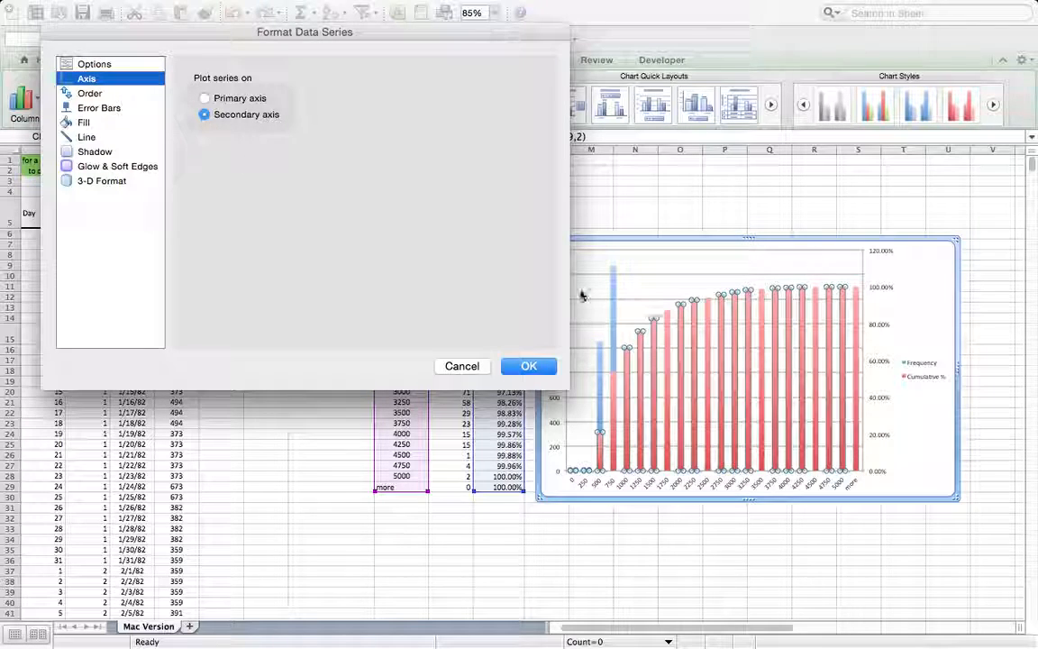
{"action": "left_click", "coordinate": [529, 366]}
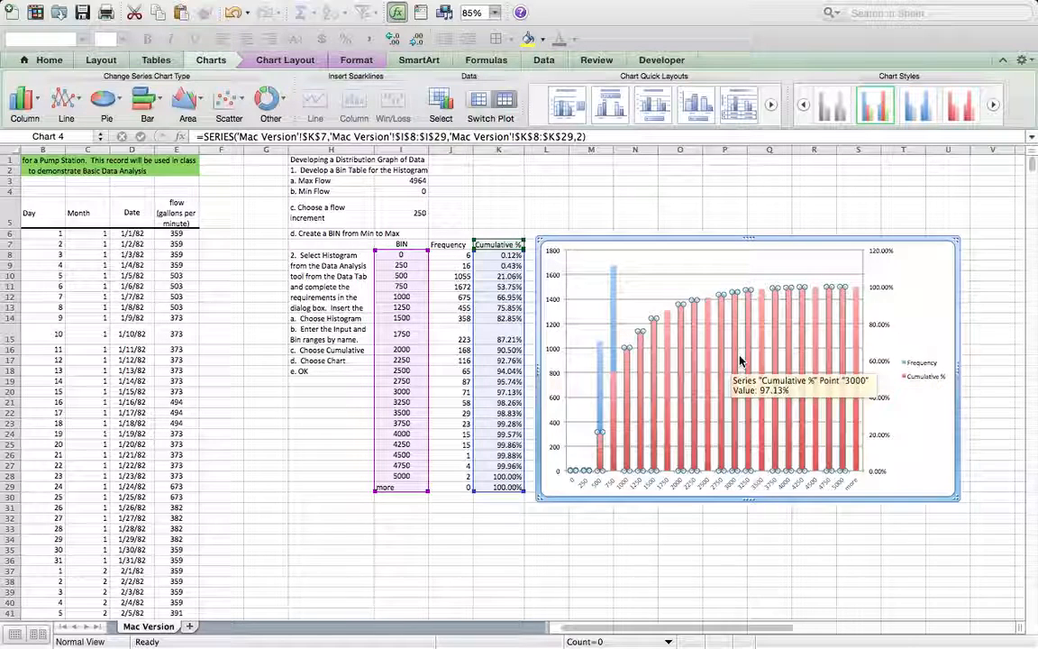
Step: Change the Cumulative % series to a Marked Line chart and enlarge the whole chart slightly
{"action": "right_click", "coordinate": [733, 360]}
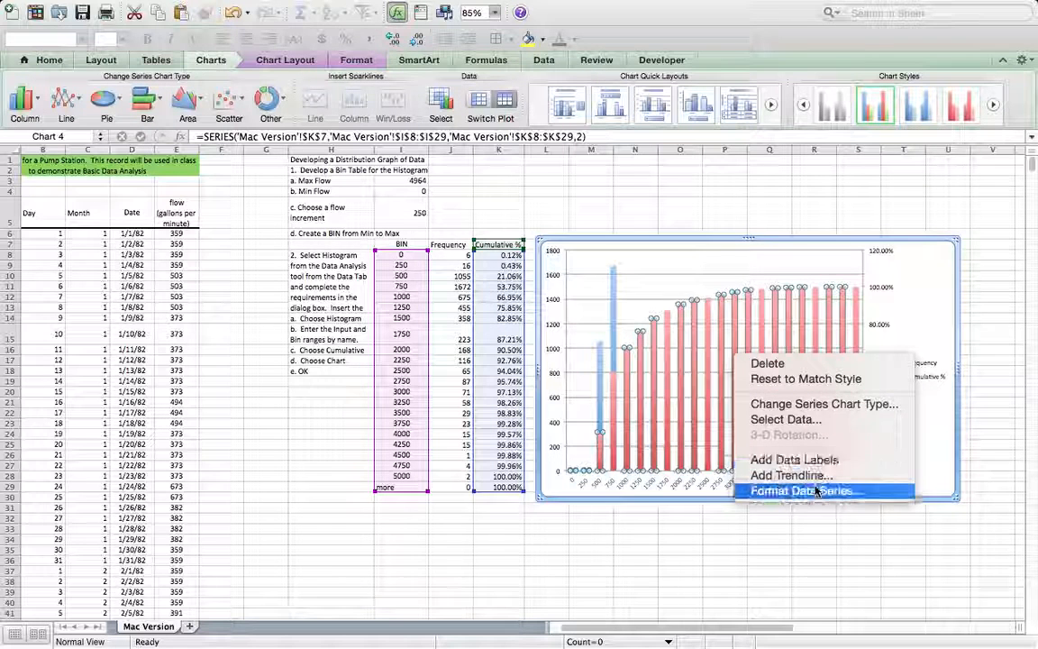
{"action": "left_click", "coordinate": [803, 405]}
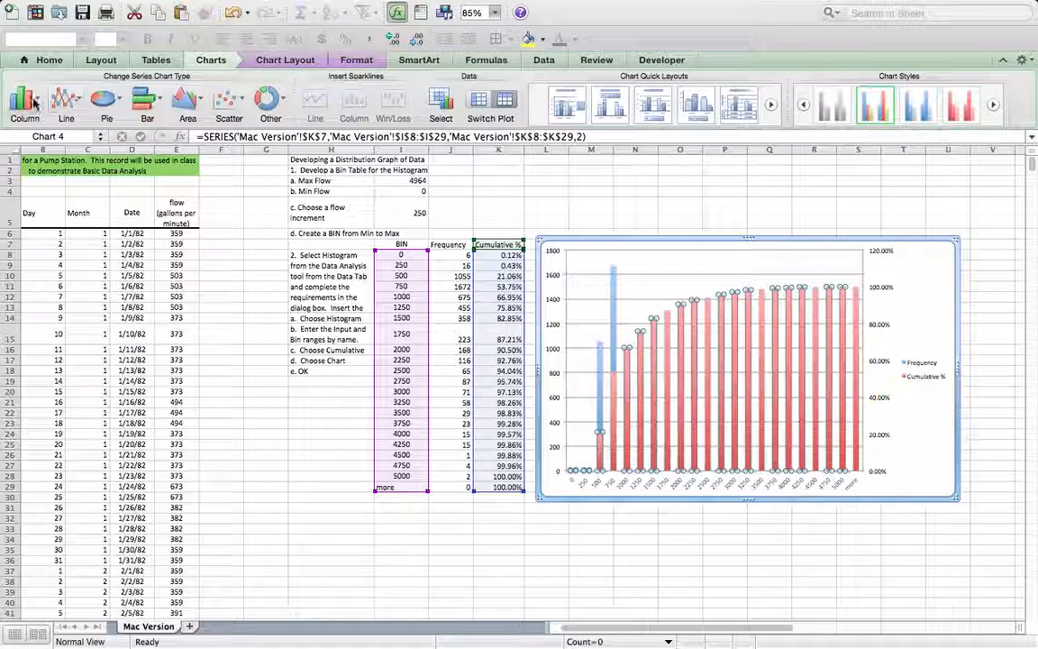
{"action": "left_click", "coordinate": [77, 102]}
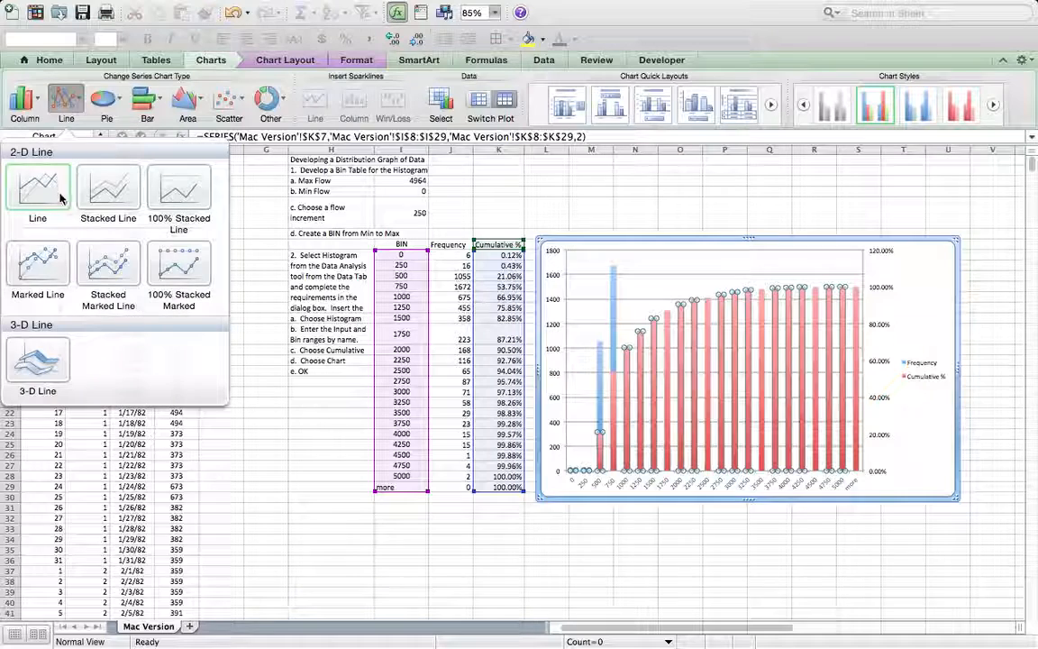
{"action": "left_click", "coordinate": [44, 262]}
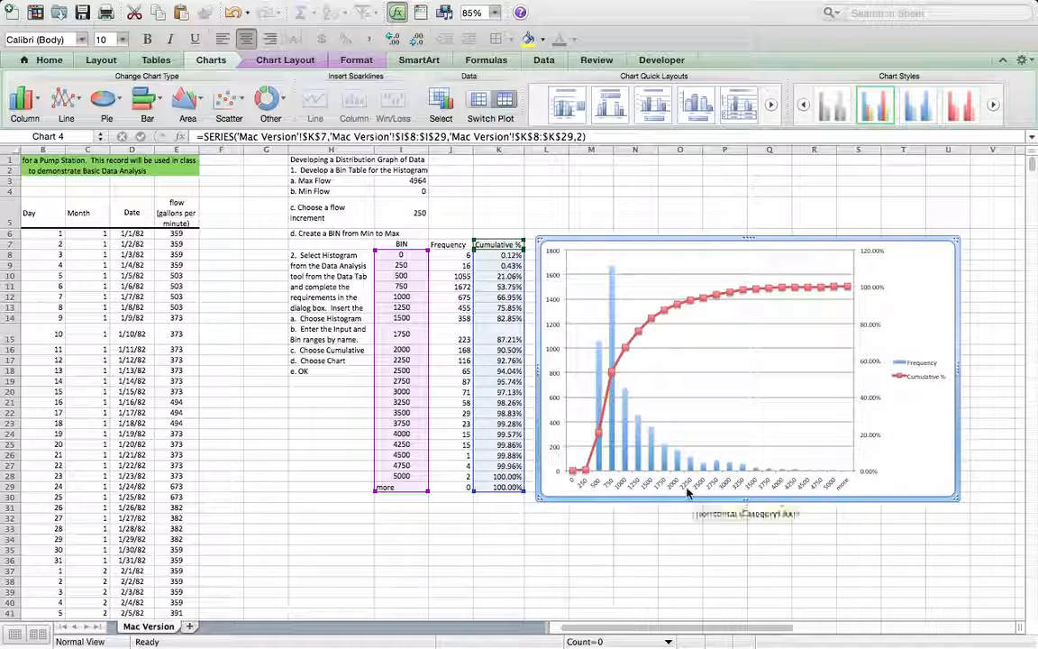
{"action": "left_click_drag", "start_coordinate": [953, 496], "coordinate": [977, 505]}
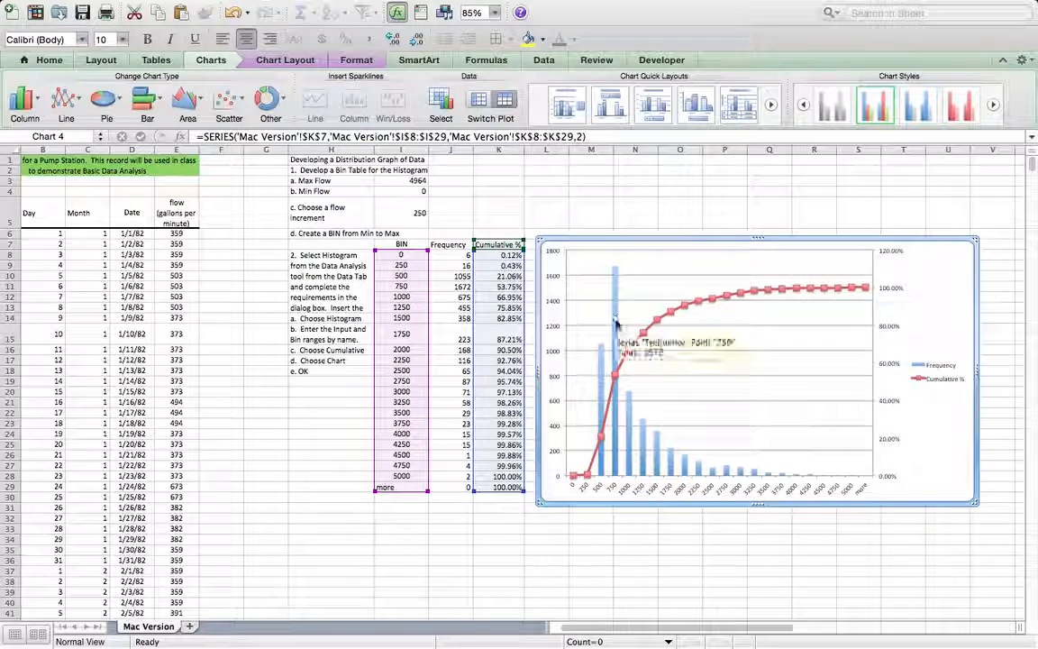
Step: Add the title "Histogram Mac Version" above the chart's plot area
{"action": "left_click", "coordinate": [273, 61]}
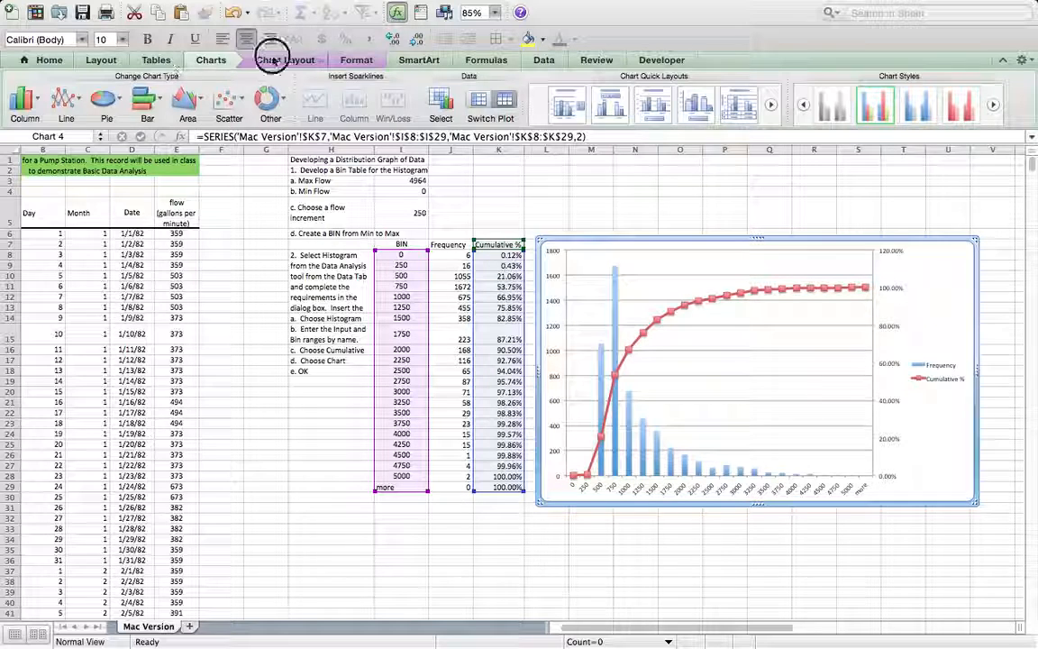
{"action": "left_click", "coordinate": [165, 105]}
{"action": "left_click", "coordinate": [273, 158]}
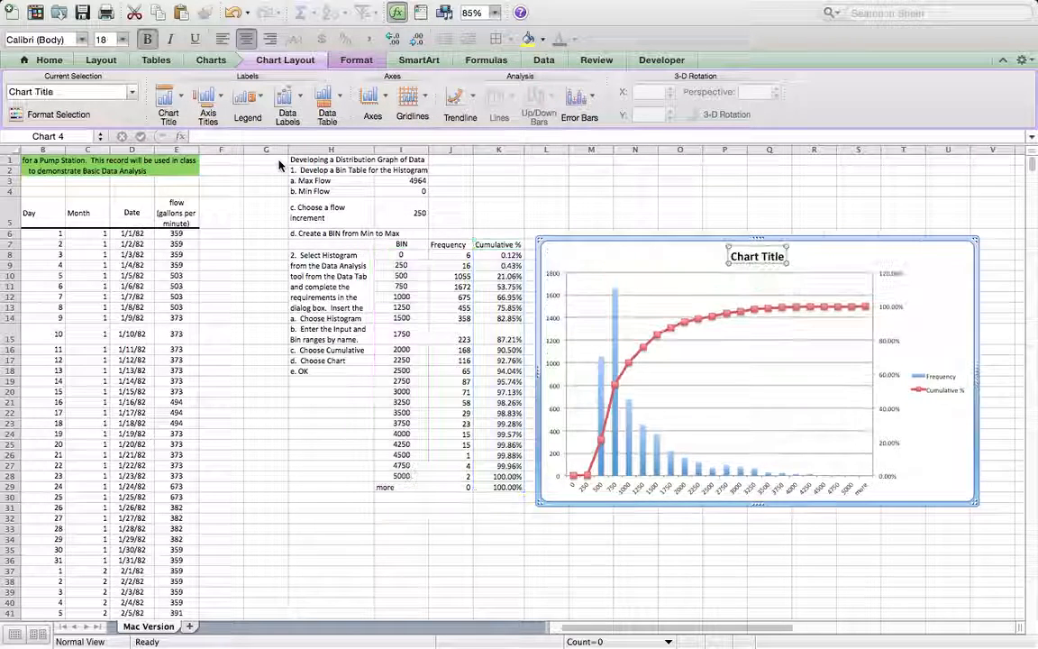
{"action": "type", "text": "Hist"}
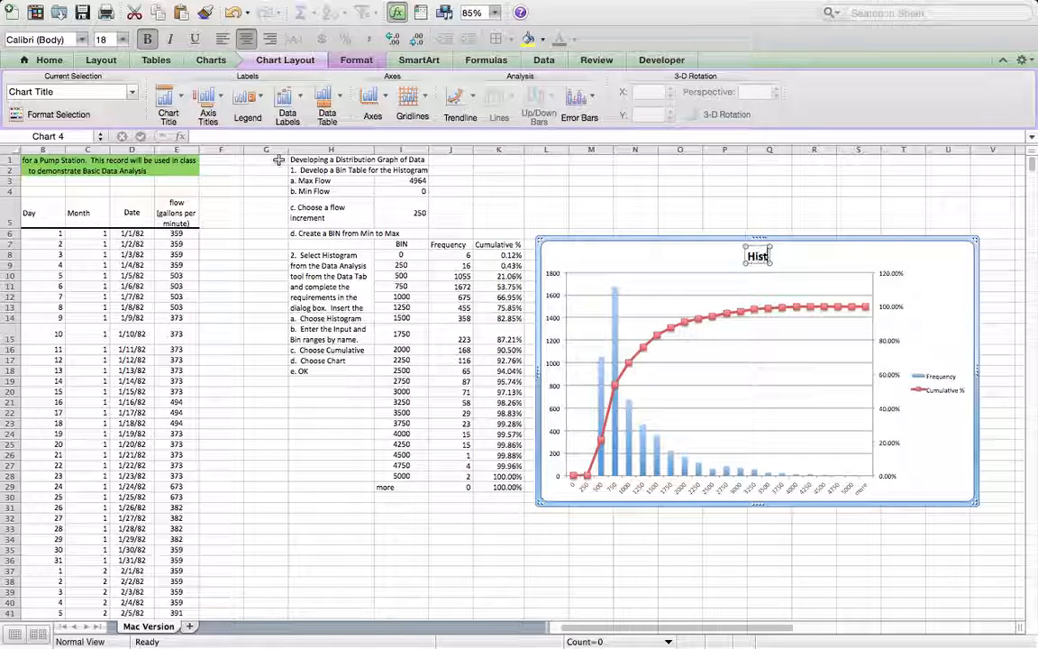
{"action": "type", "text": "ogram"}
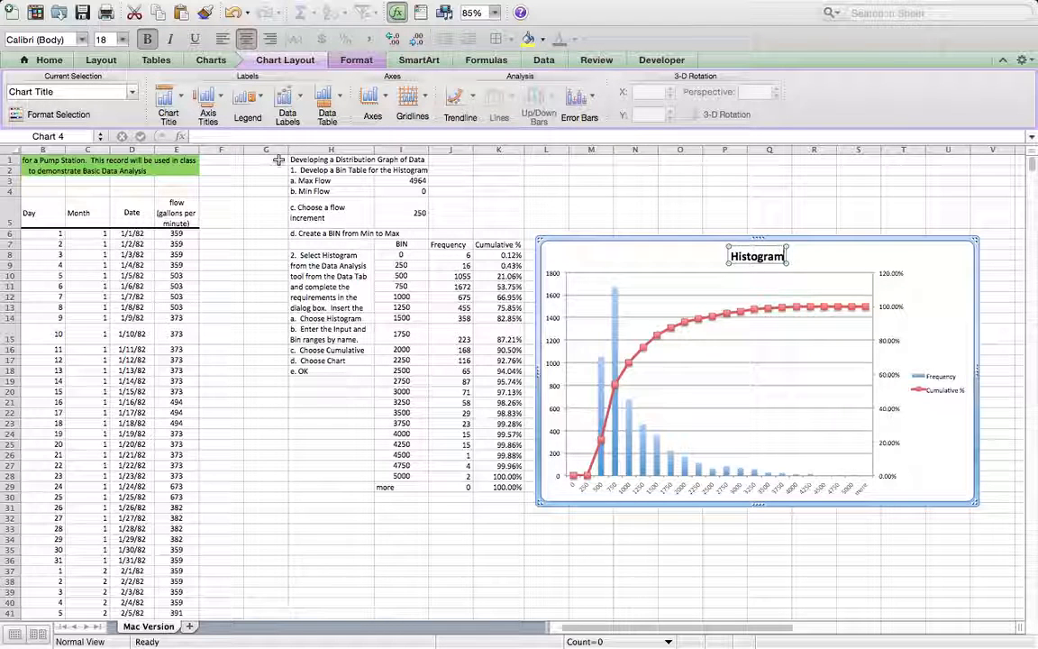
{"action": "type", "text": "Mac"}
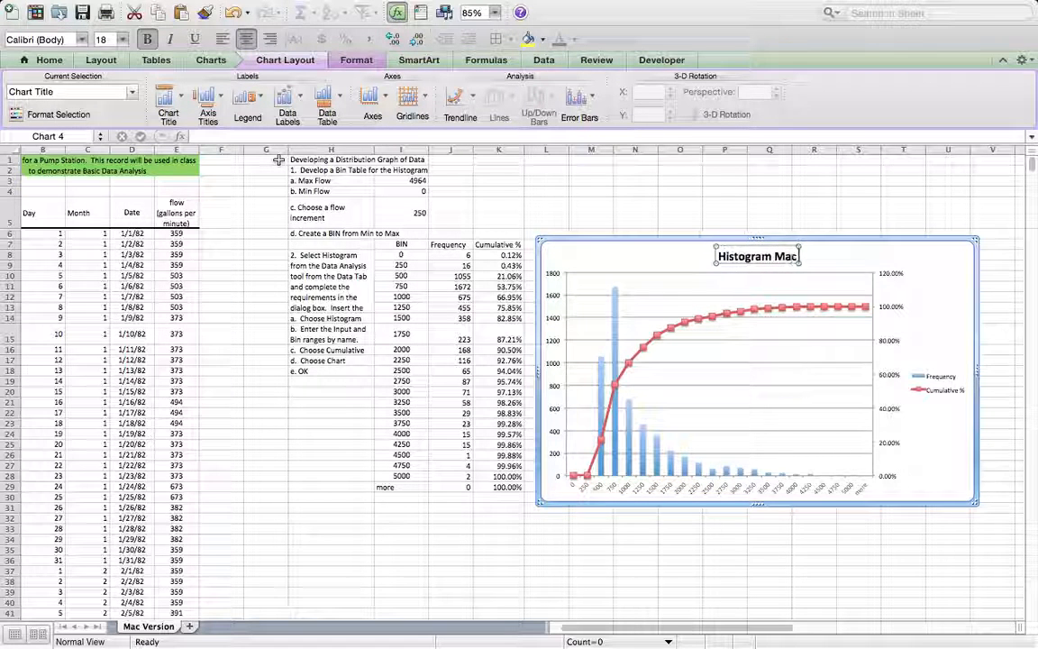
{"action": "type", "text": " Version"}
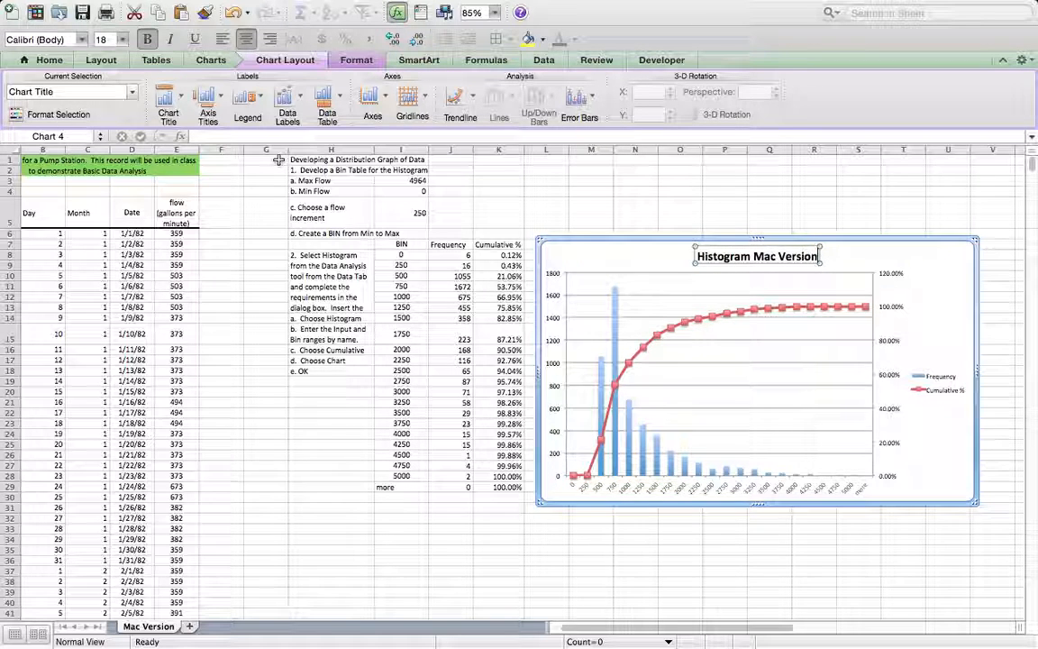
Step: Switch to the PC Version workbook, view its histogram table and chart, and set the flow increment in I5 to 500
{"action": "key", "text": "ctrl+Right"}
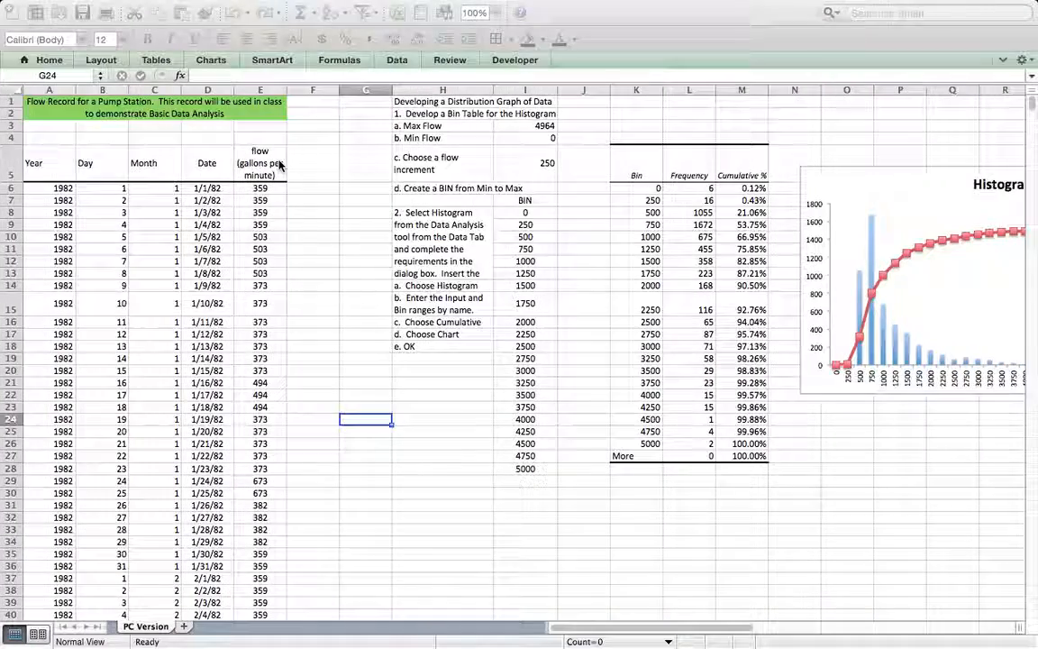
{"action": "scroll", "coordinate": [279, 162], "scroll_direction": "right", "scroll_amount": 3}
{"action": "scroll", "coordinate": [281, 163], "scroll_direction": "right", "scroll_amount": 2}
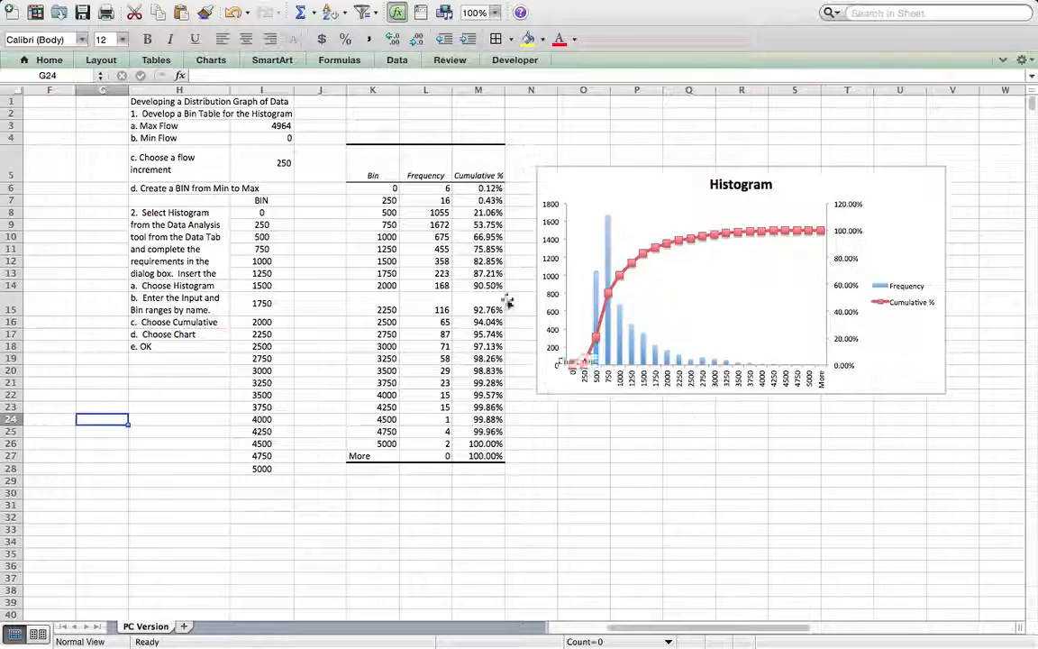
{"action": "scroll", "coordinate": [285, 266], "scroll_direction": "left", "scroll_amount": 3}
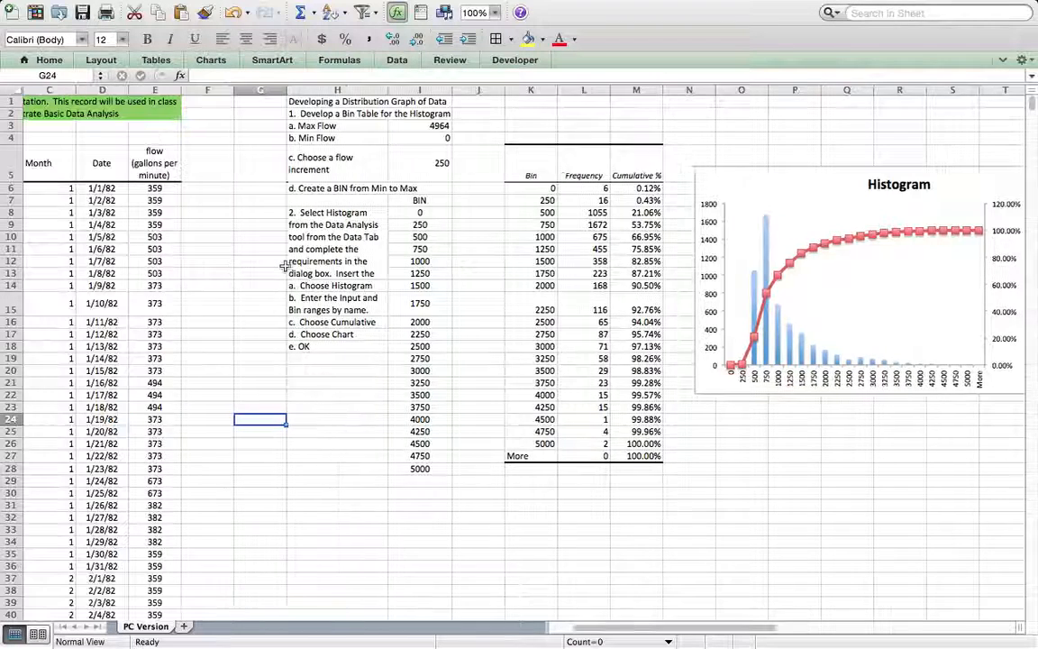
{"action": "left_click", "coordinate": [434, 161]}
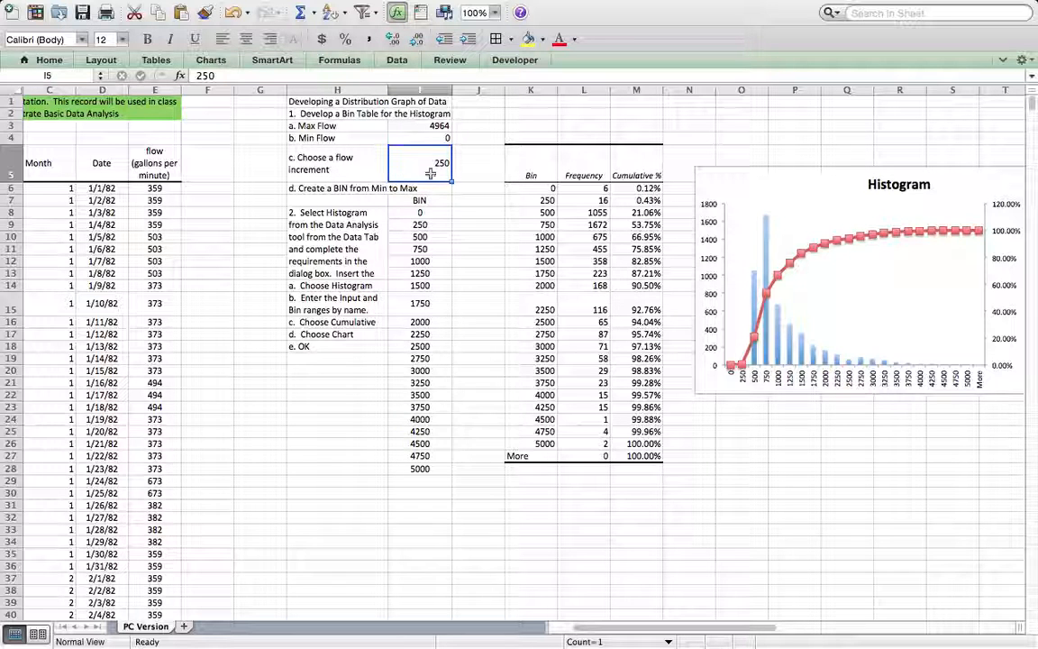
{"action": "type", "text": "00"}
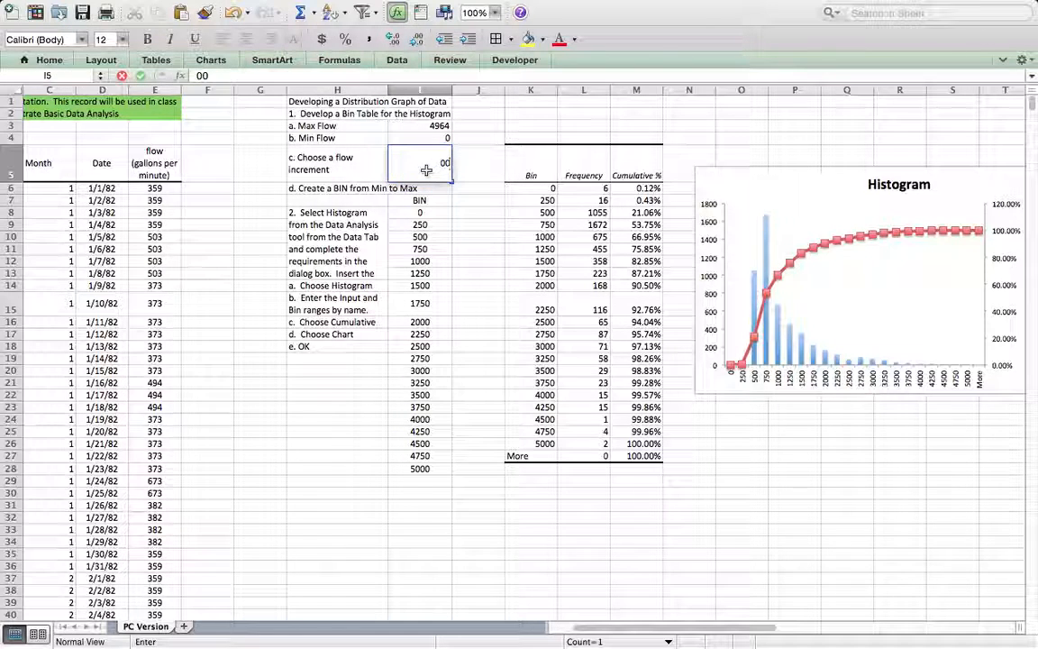
{"action": "type", "text": "500"}
{"action": "key", "text": "Return"}
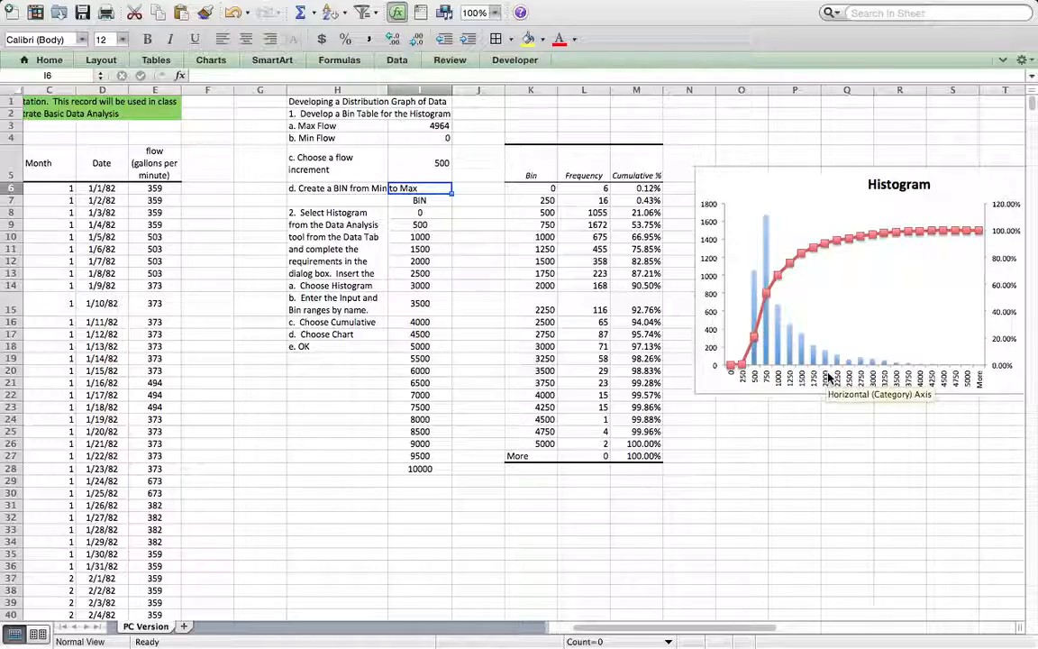
Step: Return to the Mac Version workbook and set the flow increment in I5 to 500
{"action": "key", "text": "ctrl+Left"}
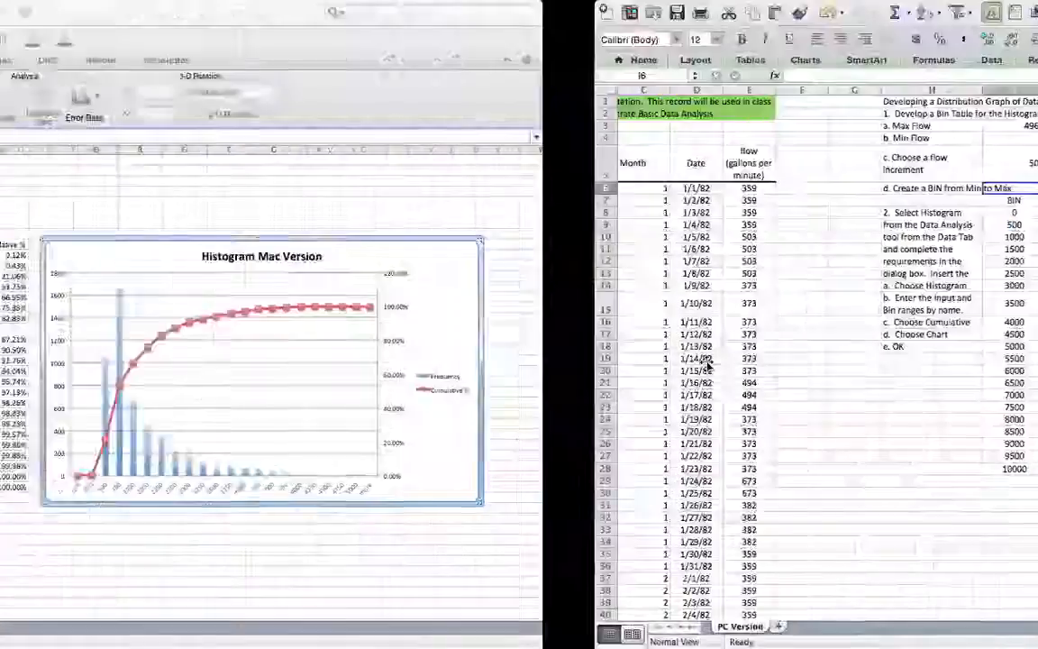
{"action": "left_click", "coordinate": [621, 214]}
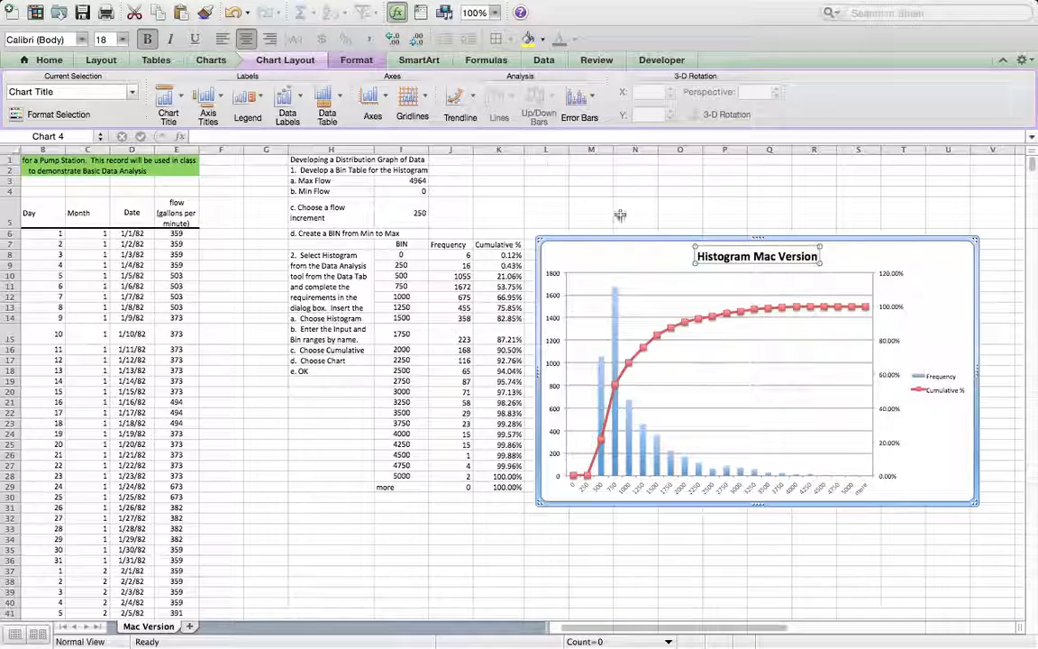
{"action": "left_click", "coordinate": [405, 216]}
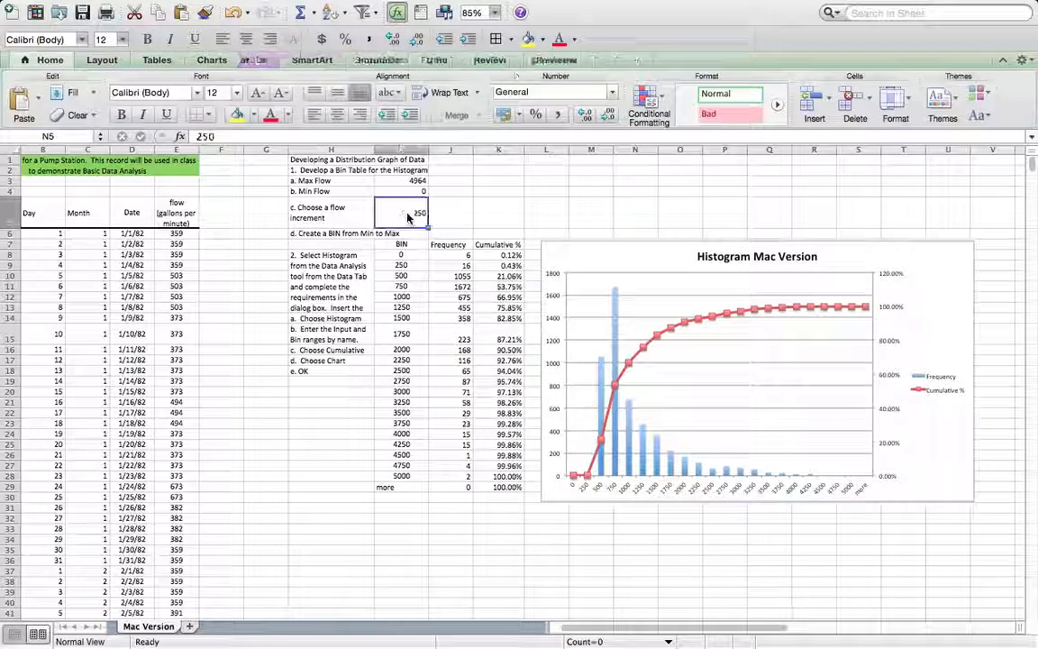
{"action": "type", "text": "50"}
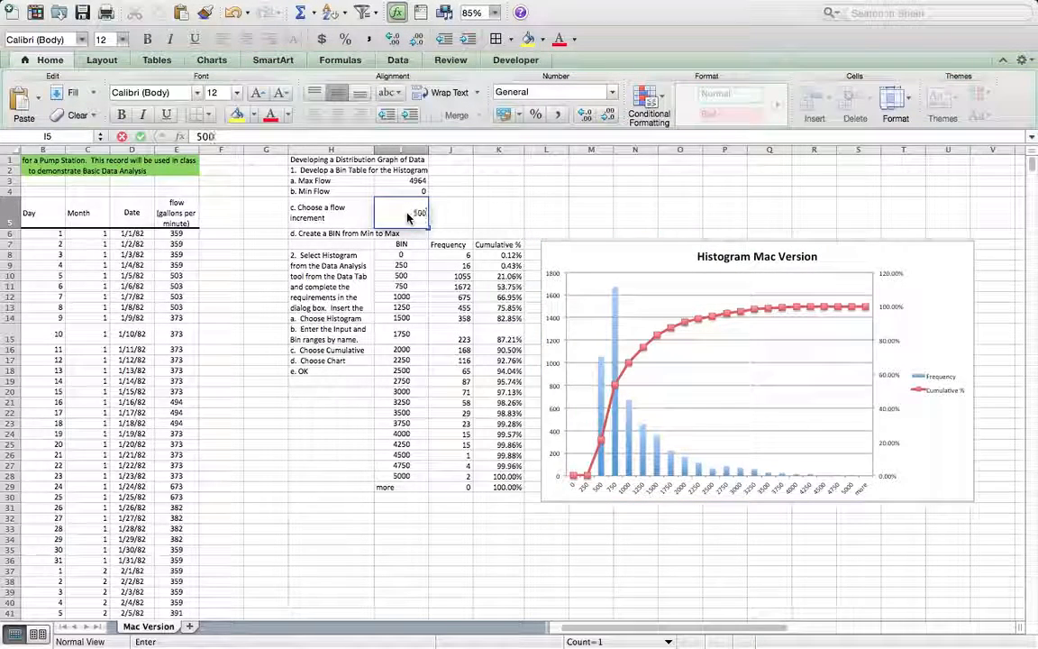
{"action": "type", "text": "0"}
{"action": "key", "text": "Return"}
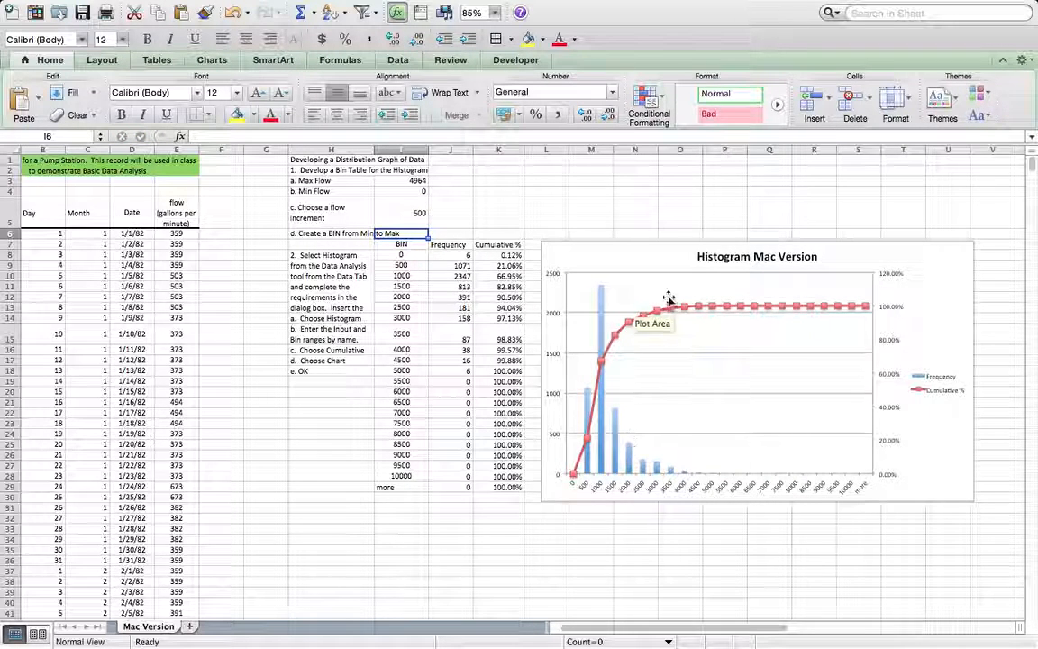
Step: Set the Mac Version flow increment in I5 to 100
{"action": "left_click", "coordinate": [405, 215]}
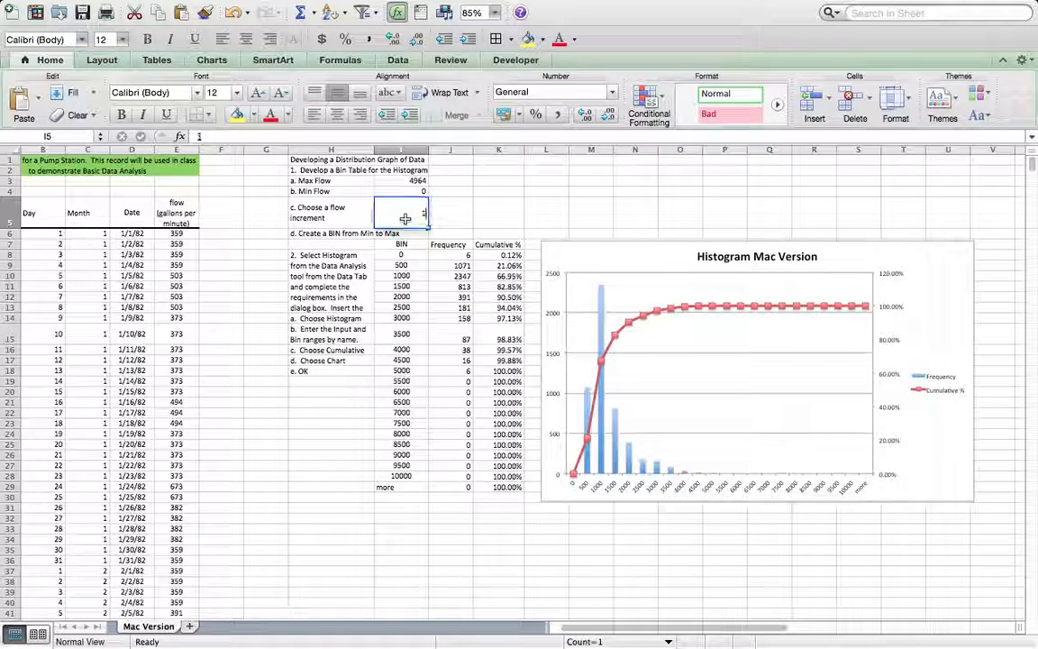
{"action": "type", "text": "100"}
{"action": "key", "text": "Return"}
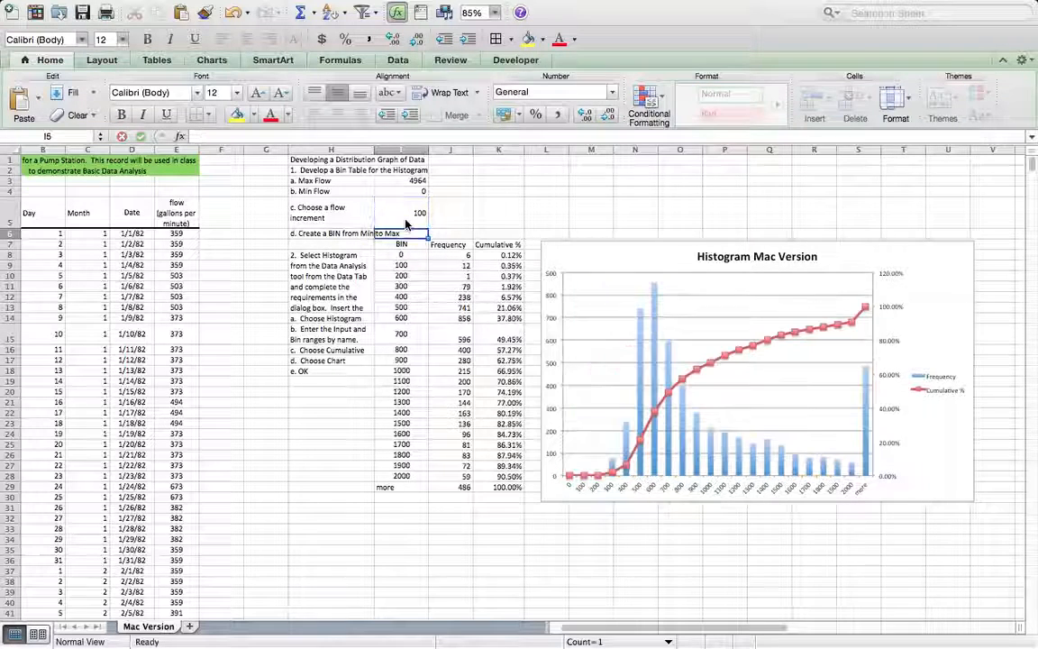